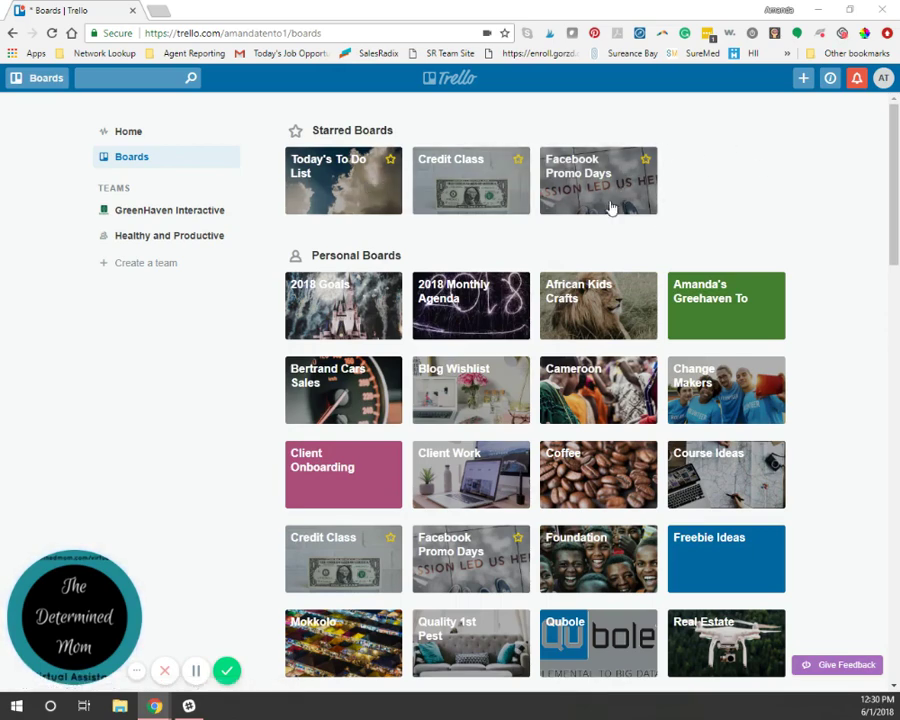
Step: Look over the starred and personal boards and open the Today's To Do List board
scroll(551, 410, down, 4)
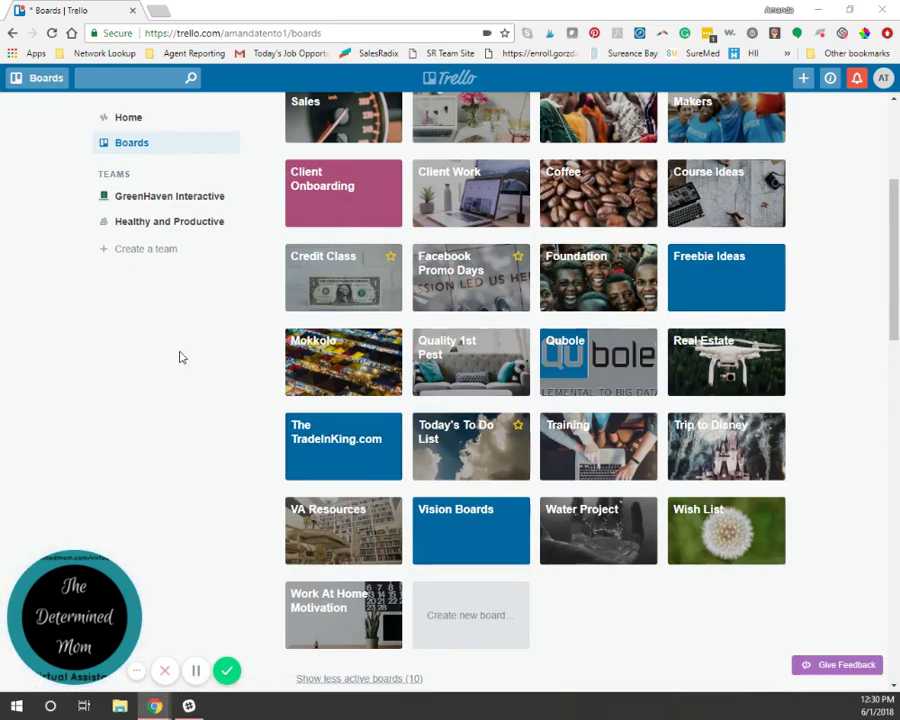
scroll(200, 330, up, 2)
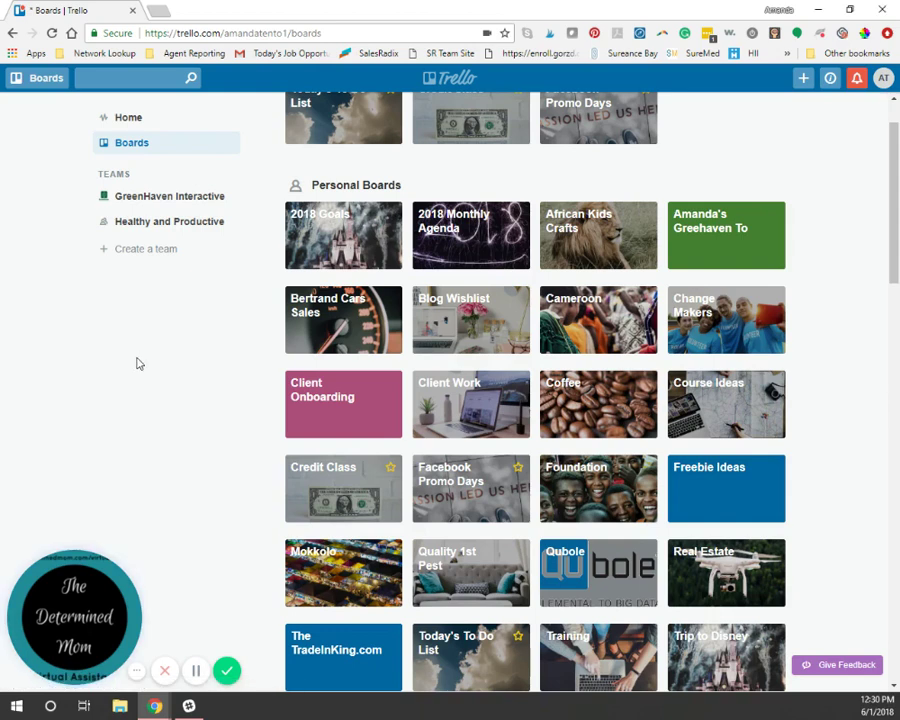
scroll(547, 192, up, 2)
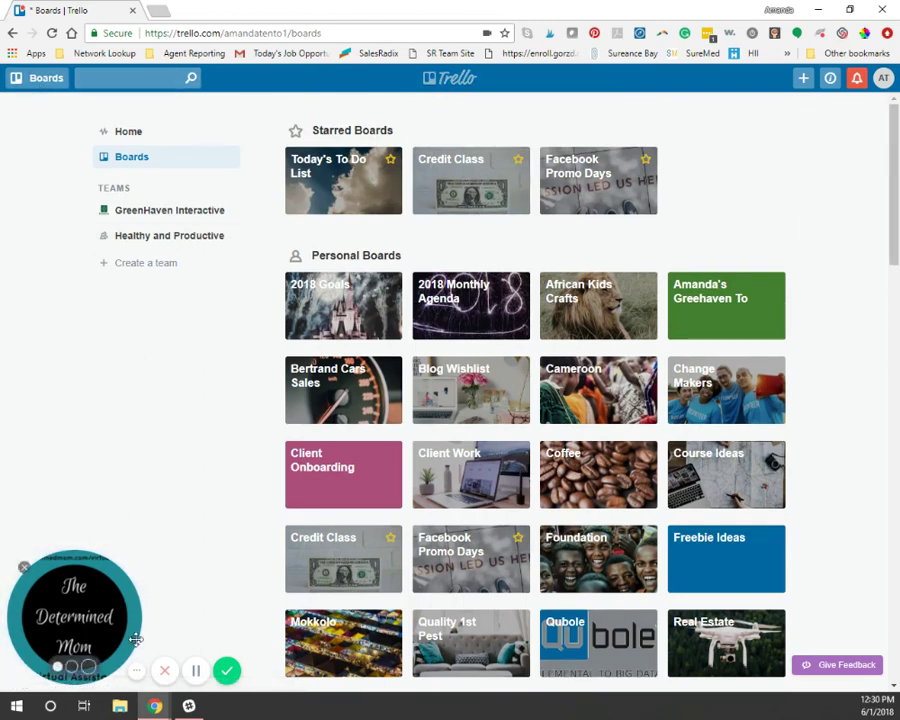
scroll(151, 552, down, 1)
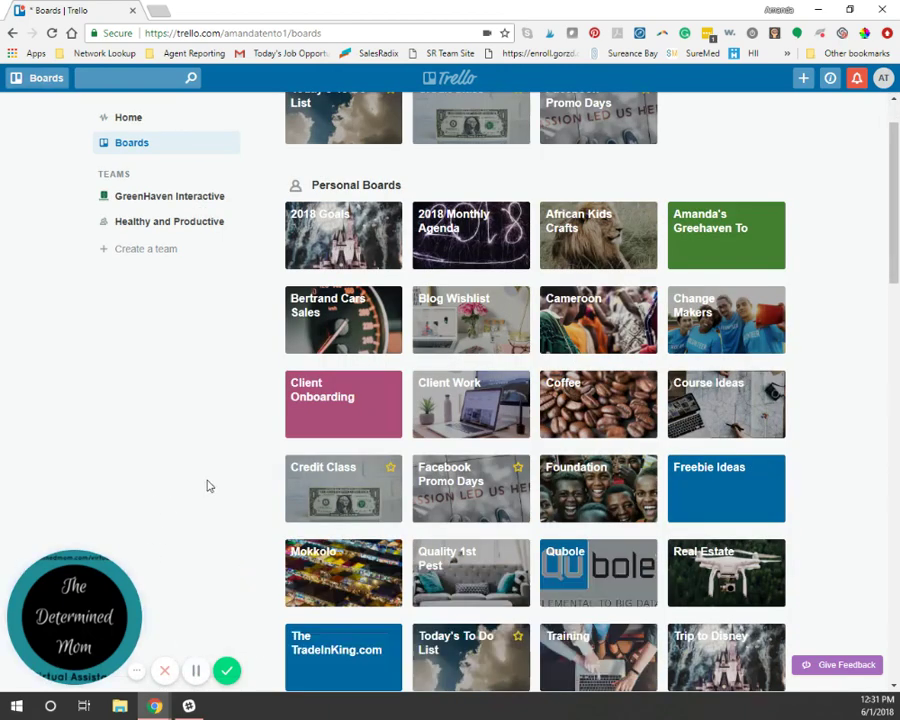
scroll(208, 483, up, 1)
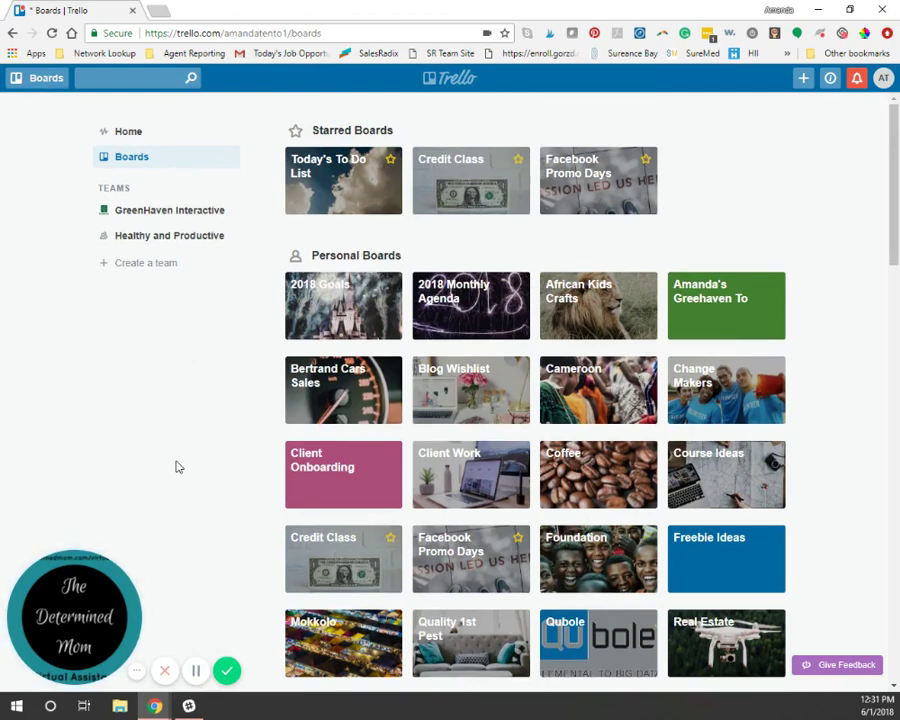
click(312, 201)
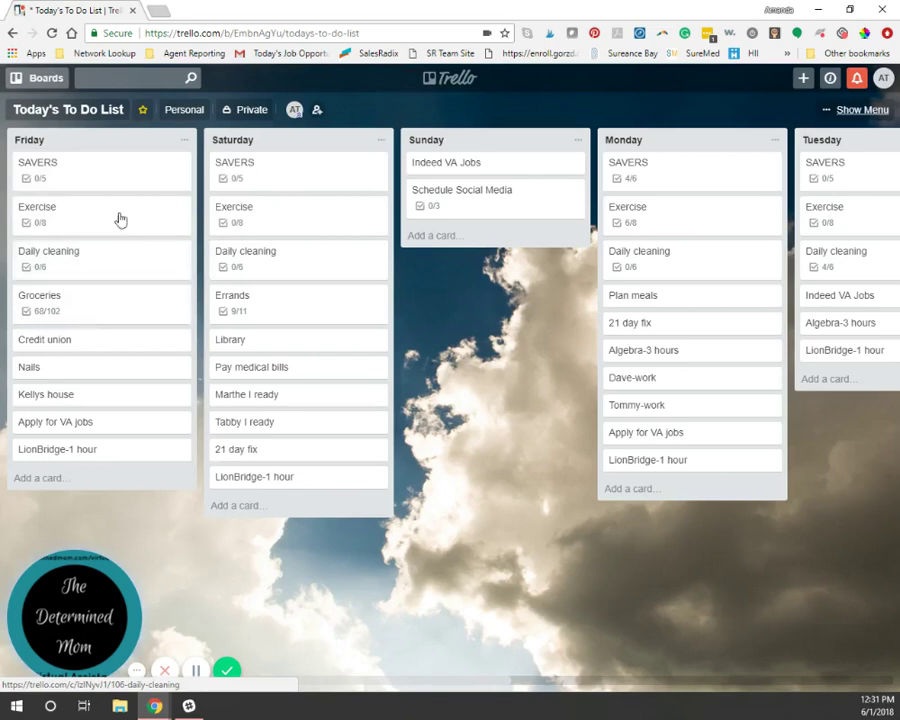
Step: Complete Affirmations, Exercise, Visualization, Reading and Scribing in the checklist of Friday's SAVERS card and close the card
click(120, 183)
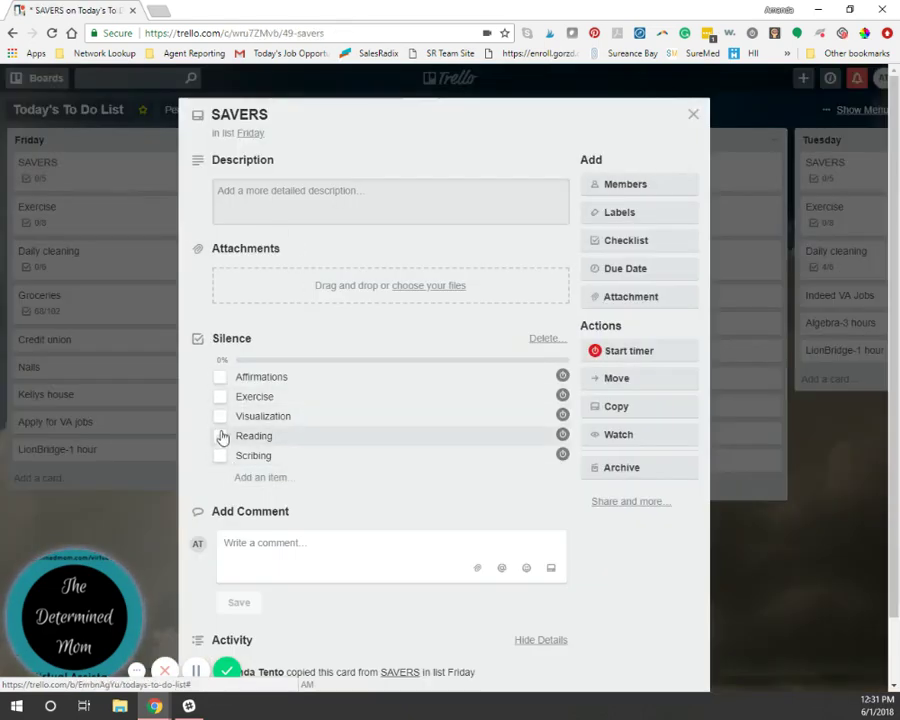
click(220, 397)
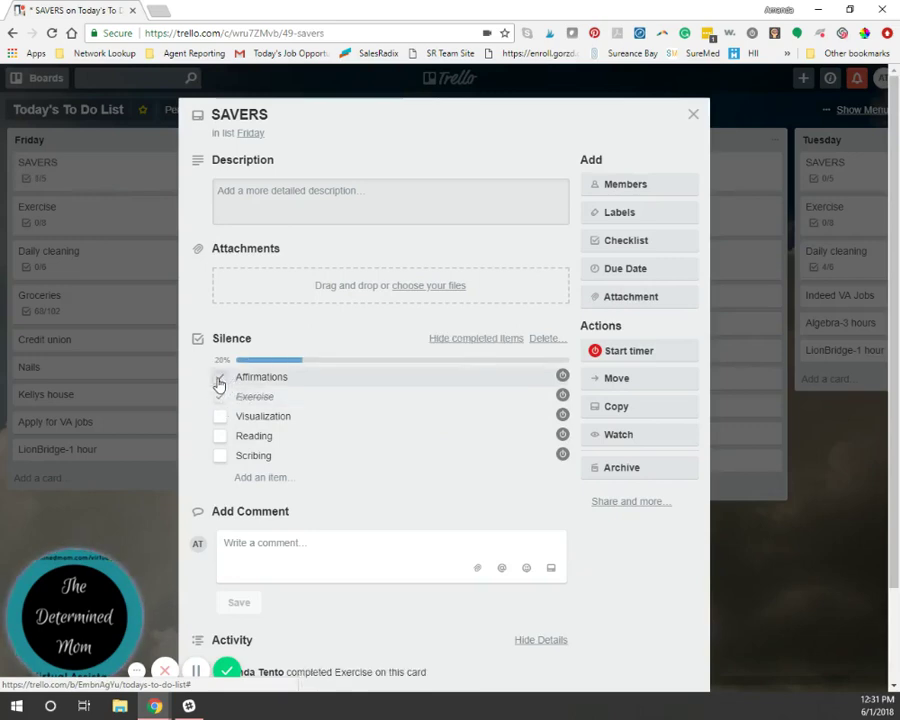
click(220, 377)
click(220, 416)
click(220, 436)
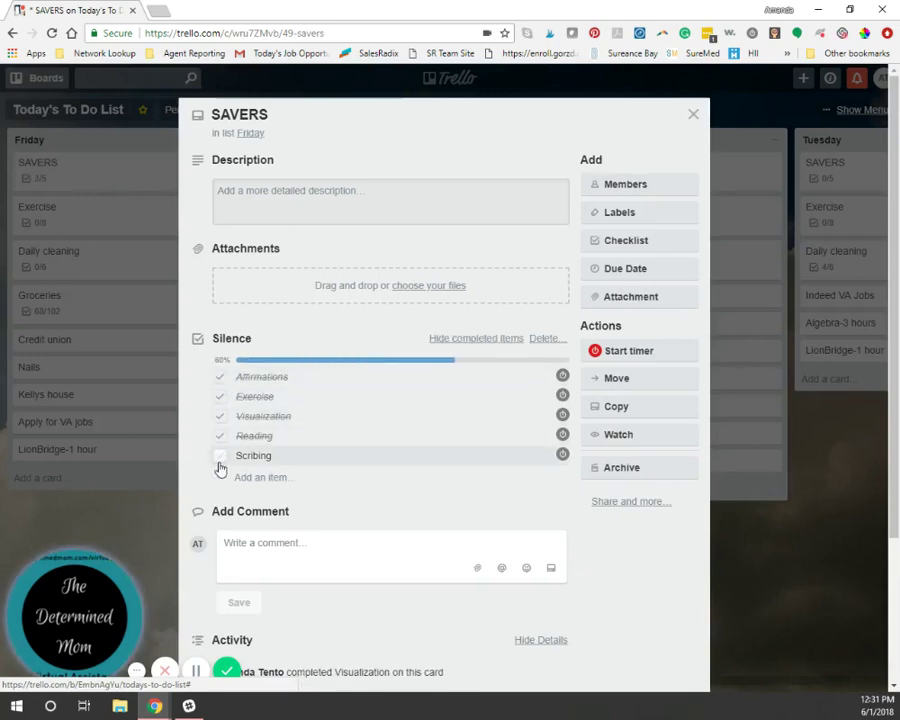
click(220, 457)
scroll(440, 460, down, 3)
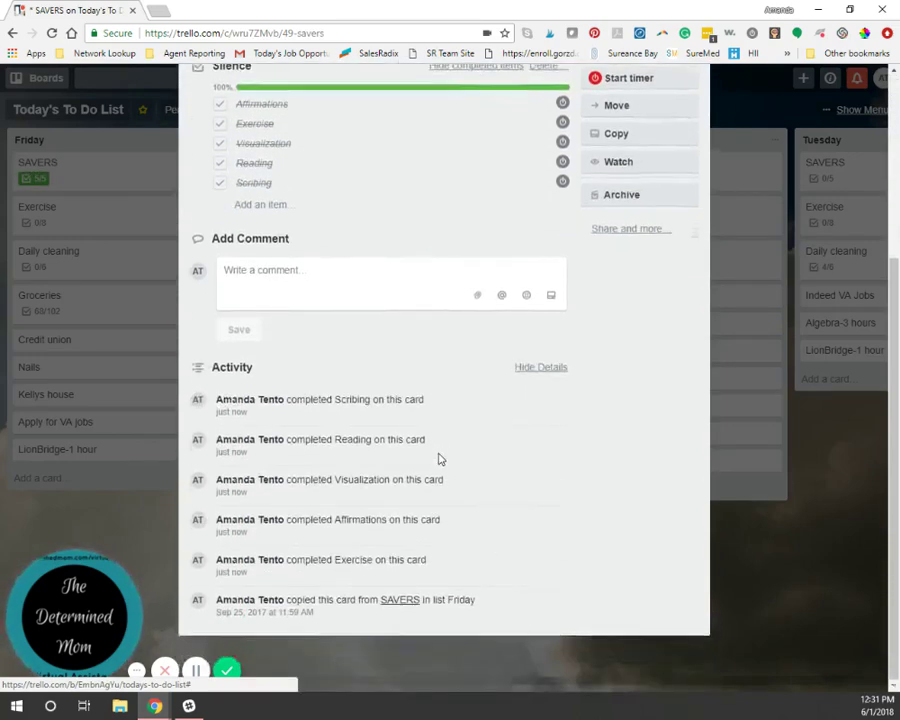
scroll(438, 459, up, 3)
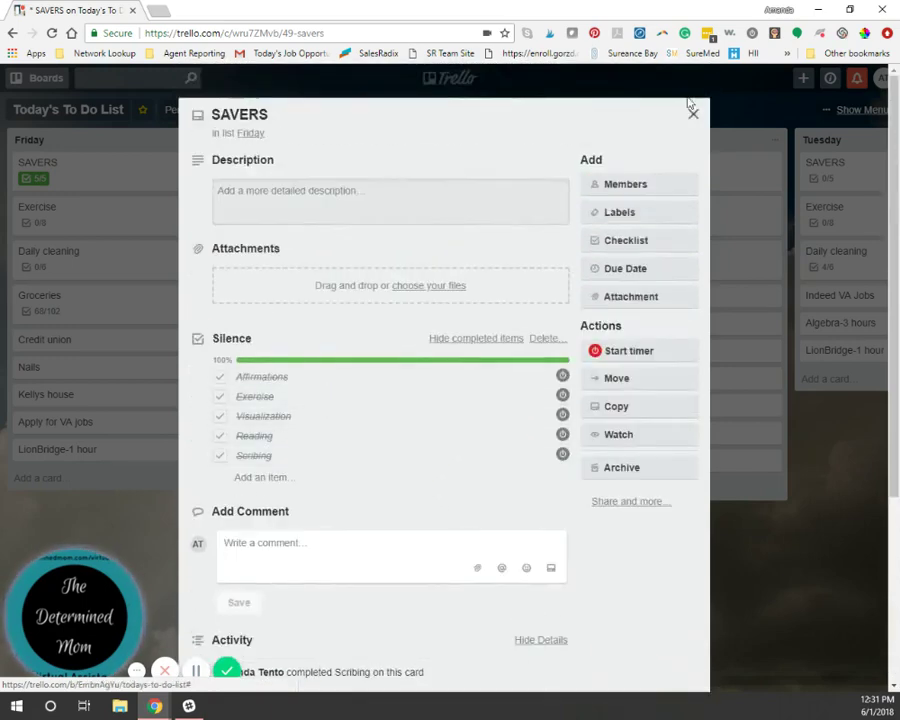
click(692, 112)
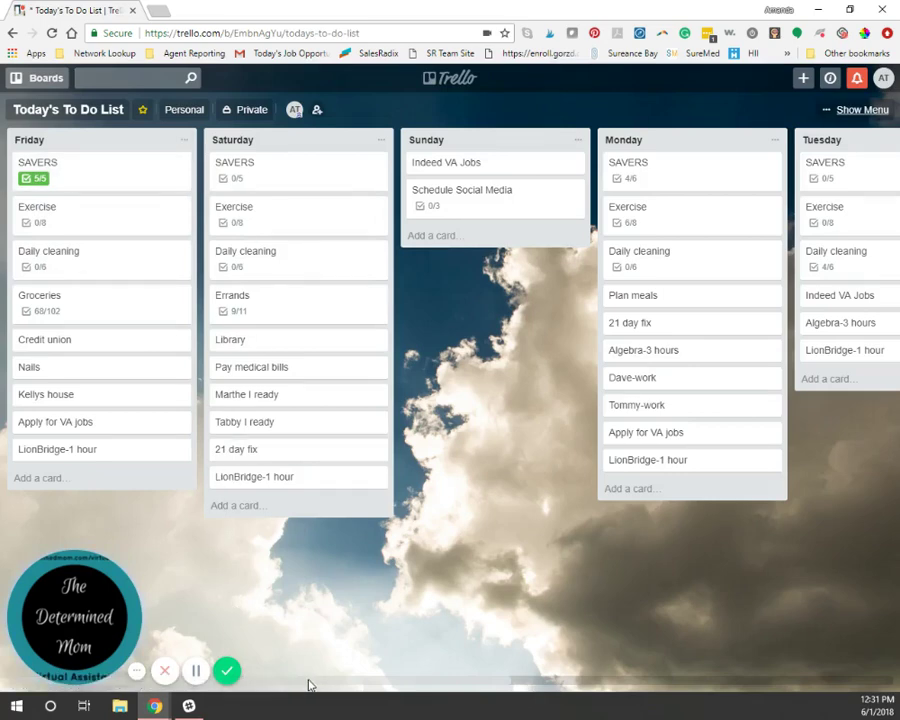
Step: Add a new list named "8th day" after the Thursday list
drag(312, 685, 800, 678)
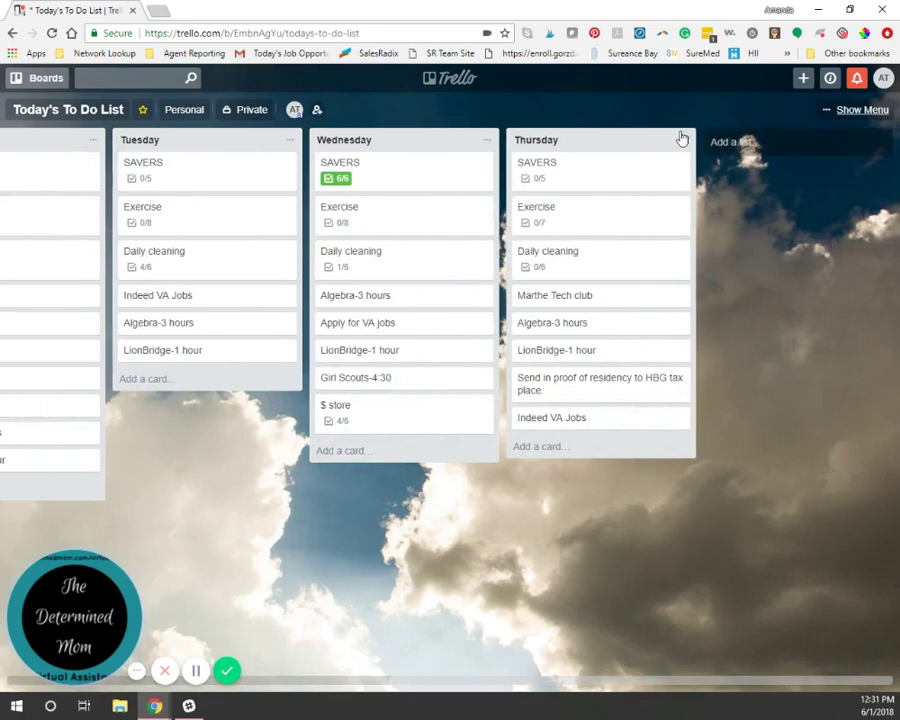
click(741, 146)
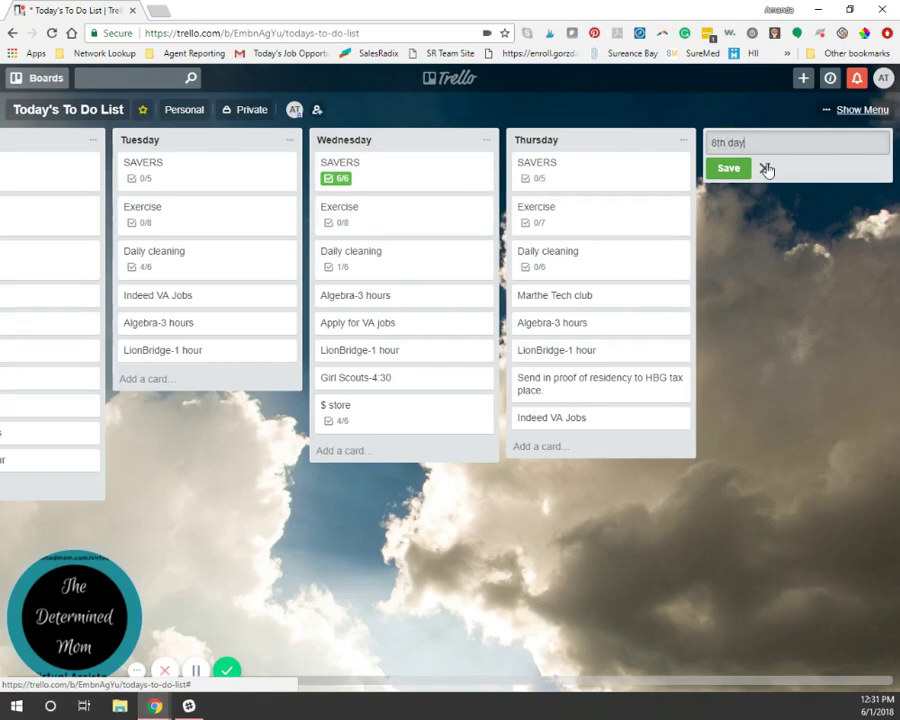
key(Return)
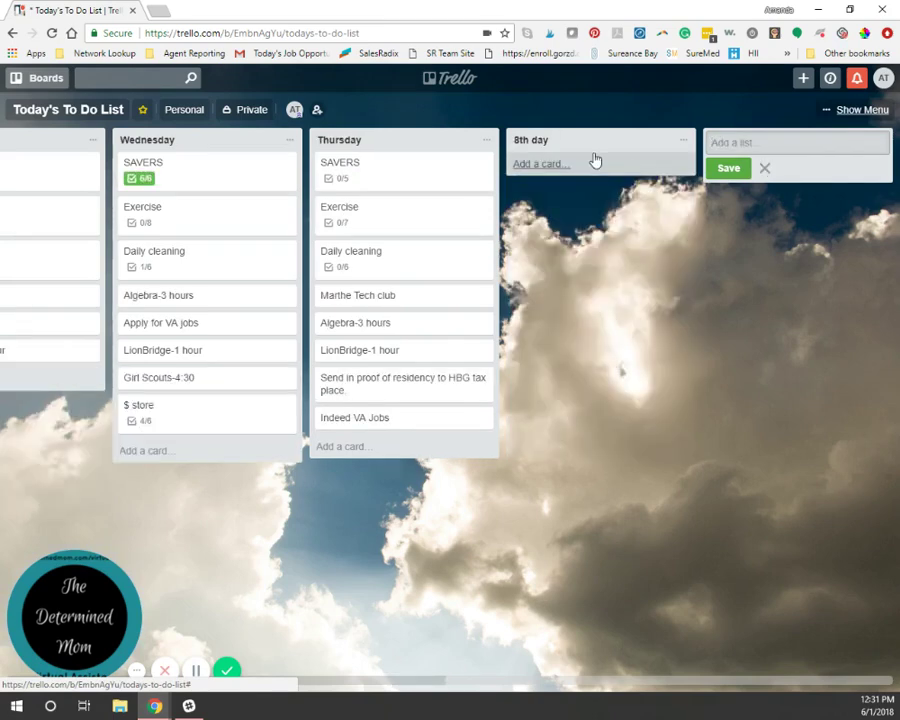
Step: Examine the new-card options, the member choices and the list actions of the 8th day list without adding a card
click(538, 166)
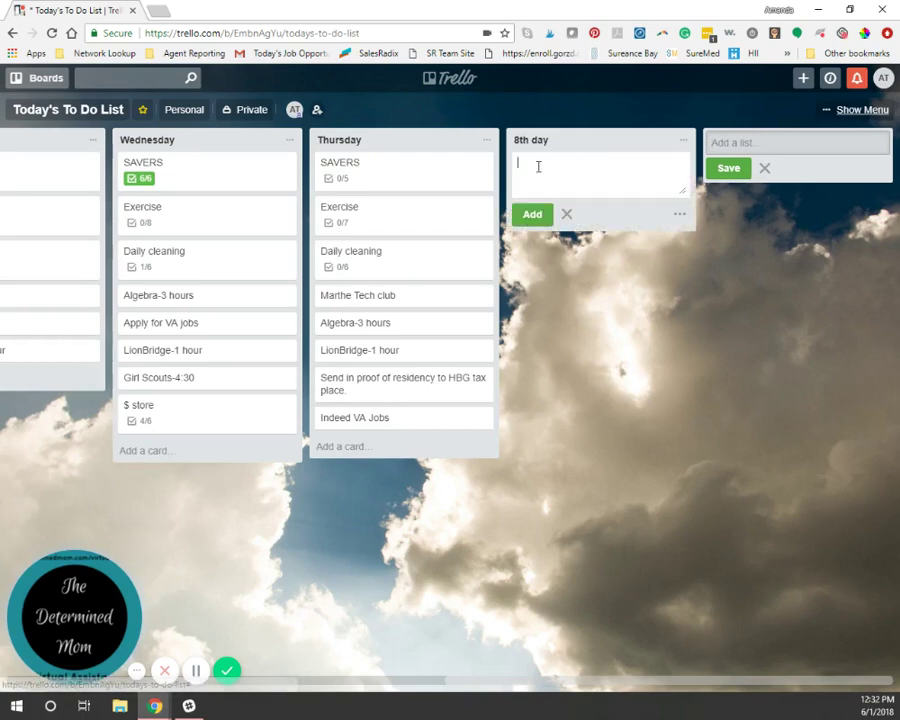
click(576, 182)
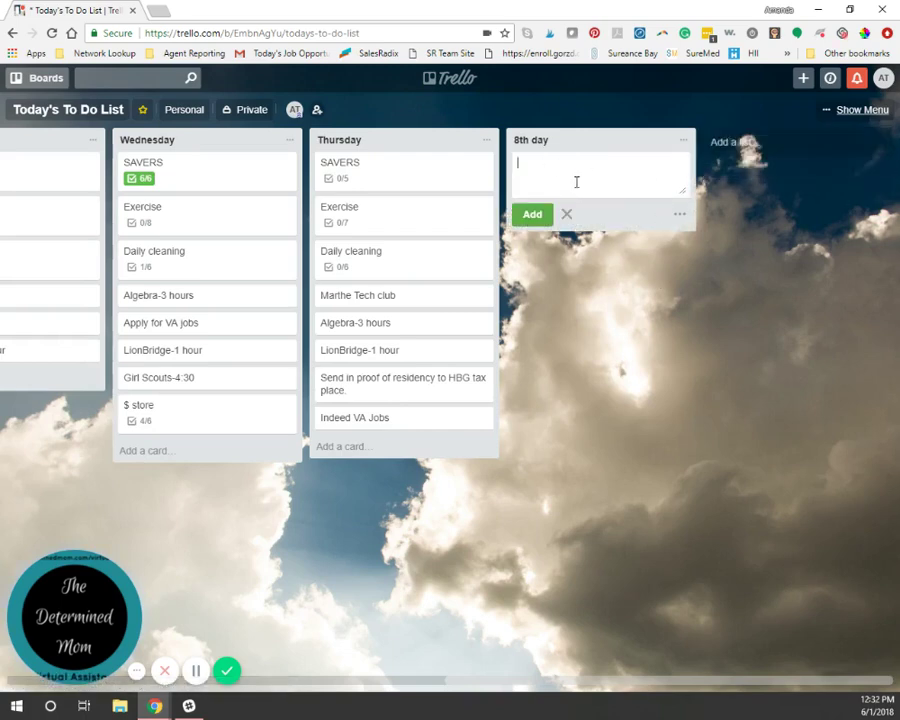
click(680, 215)
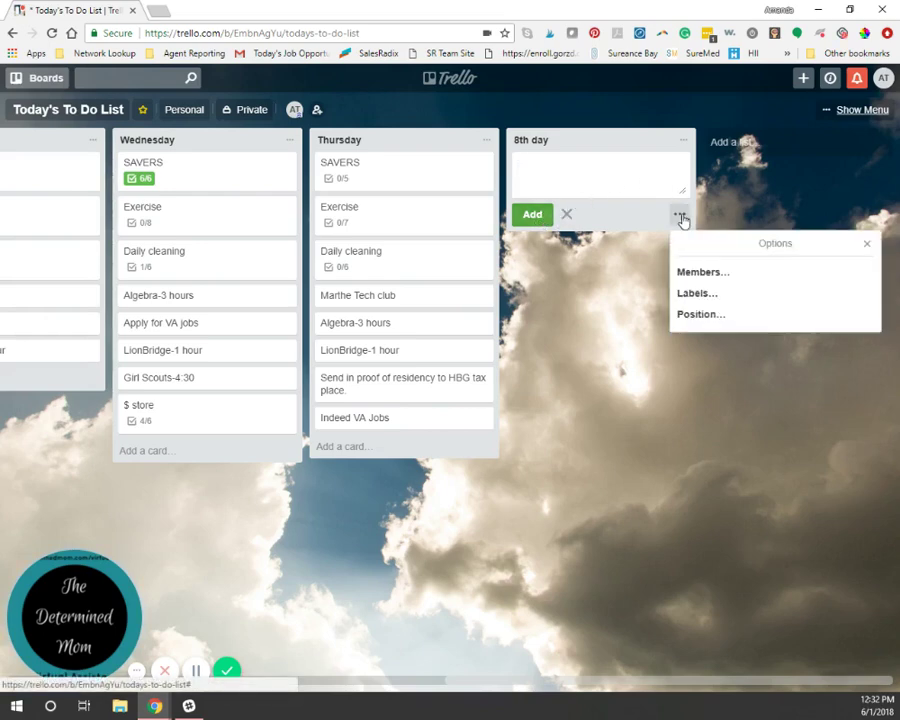
click(696, 281)
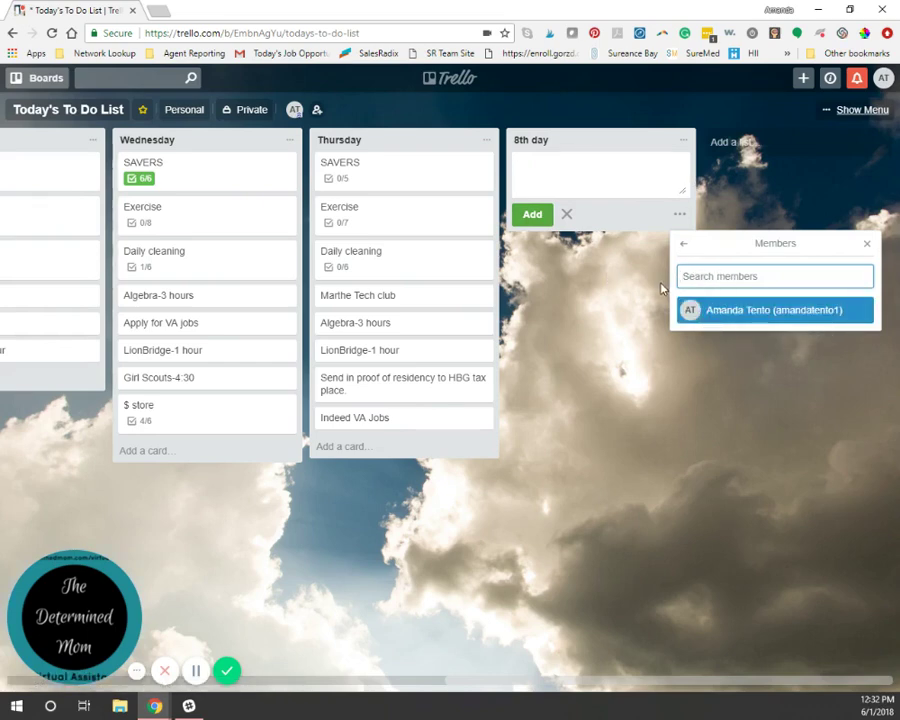
click(602, 281)
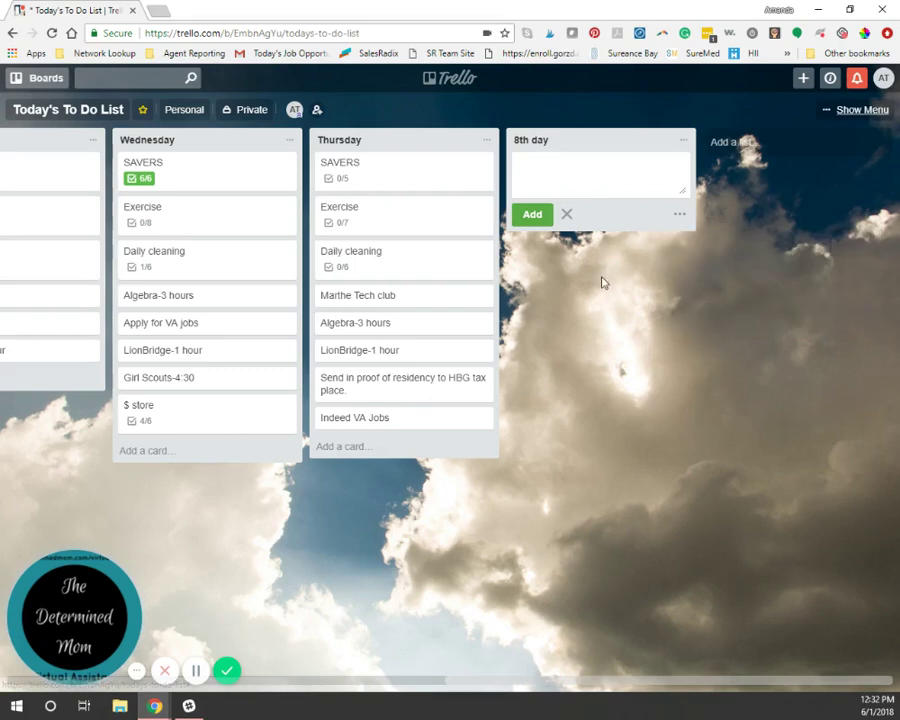
click(684, 142)
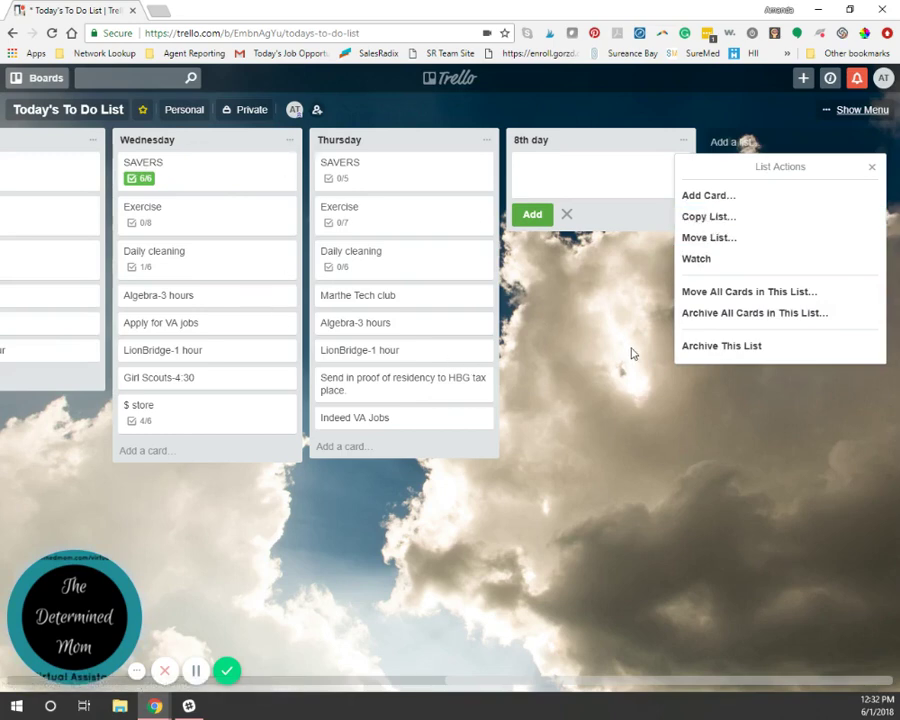
click(566, 214)
click(566, 214)
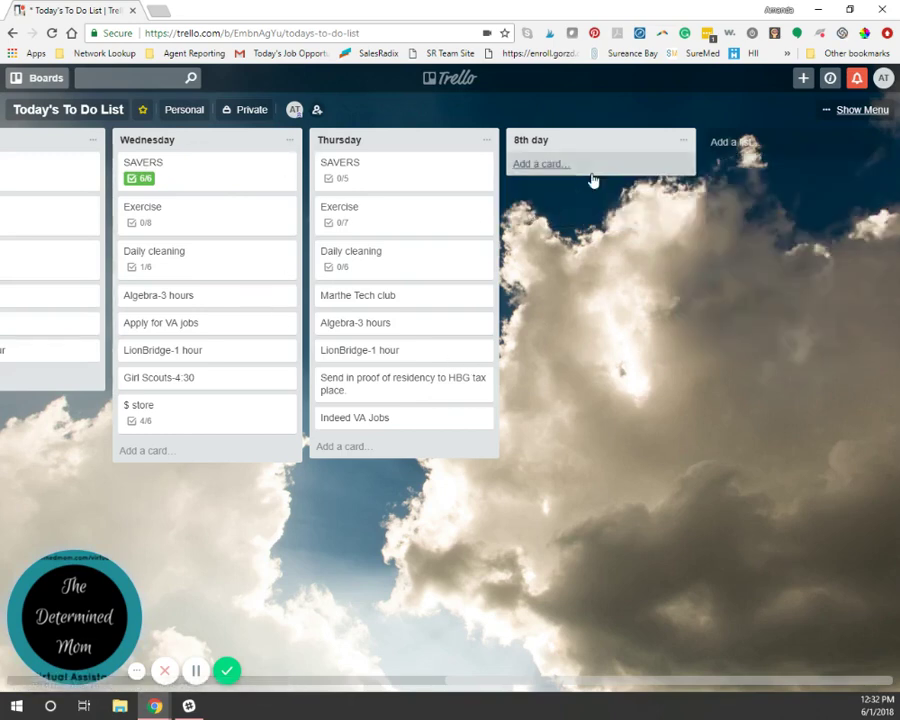
Step: Add a card titled "Groceries" to the 8th day list
click(550, 165)
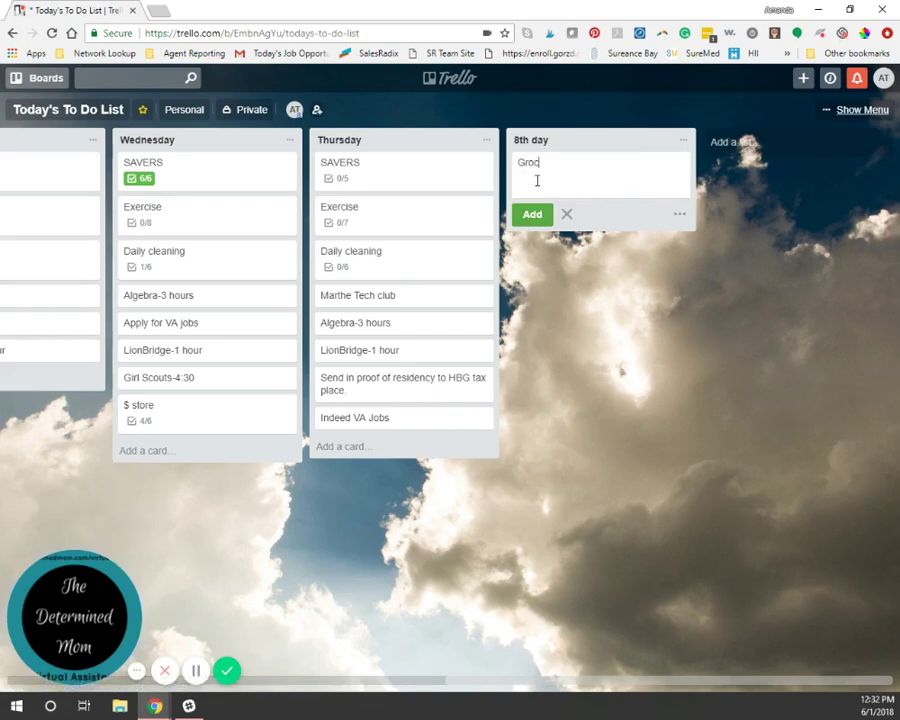
text(Grocery)
text(es)
key(Return)
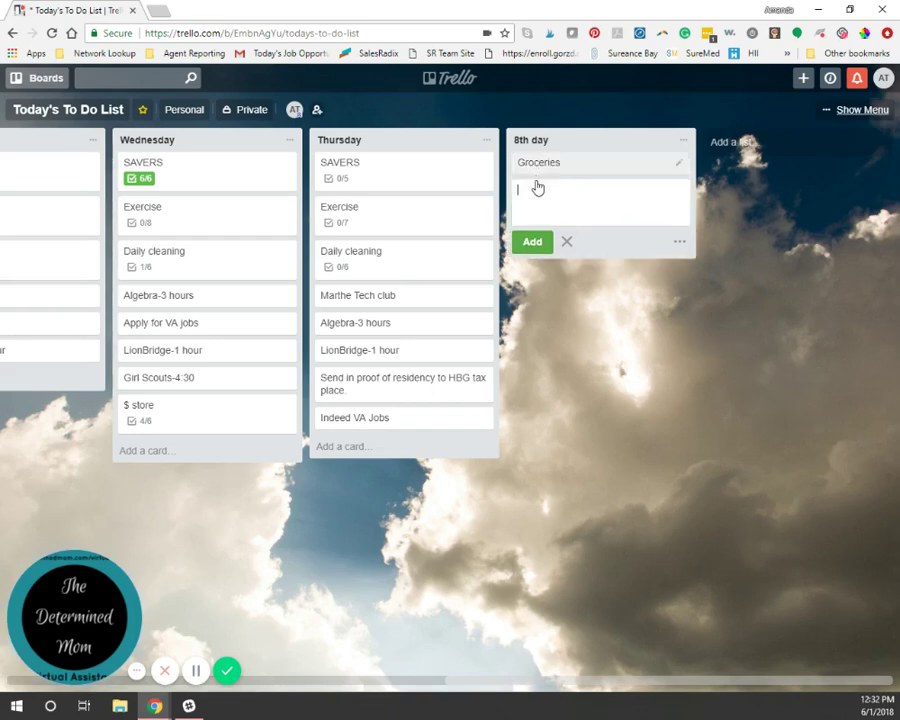
Step: Open the Groceries card and add a checklist titled "Winco"
click(658, 166)
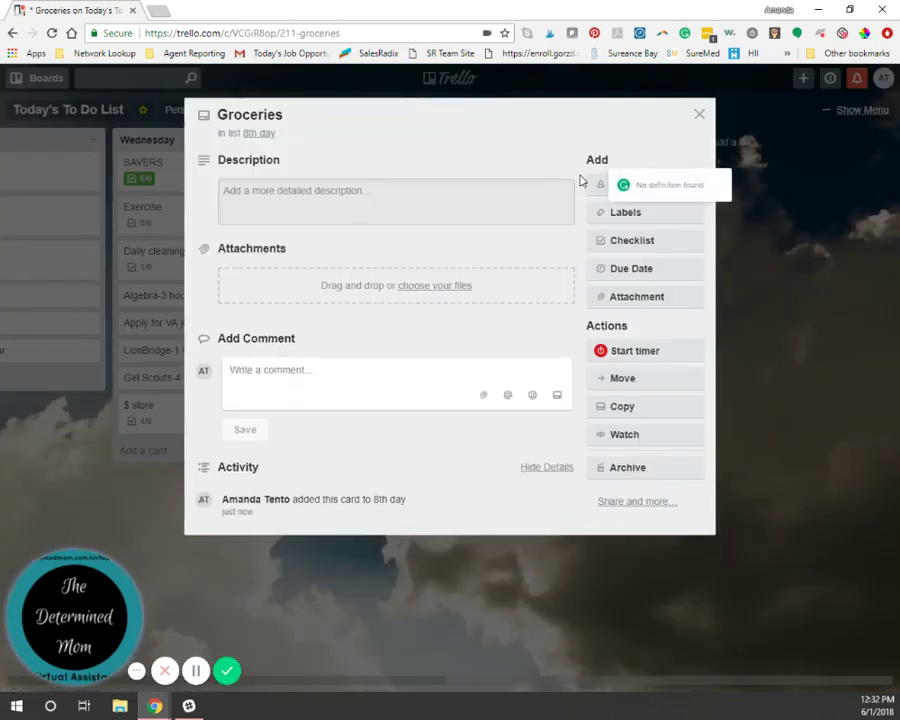
click(614, 241)
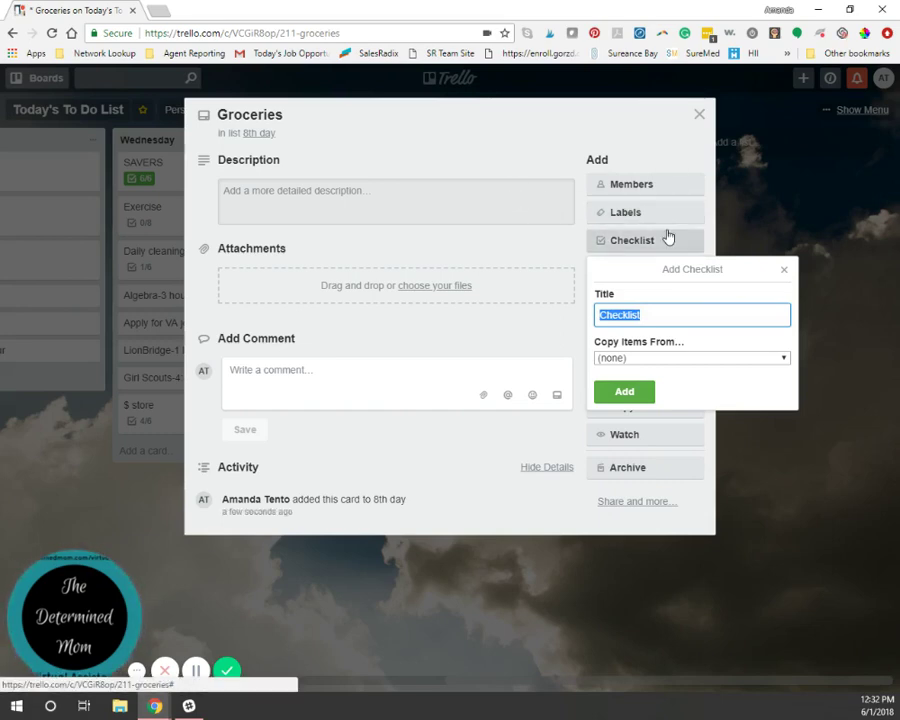
text(Winco)
key(Return)
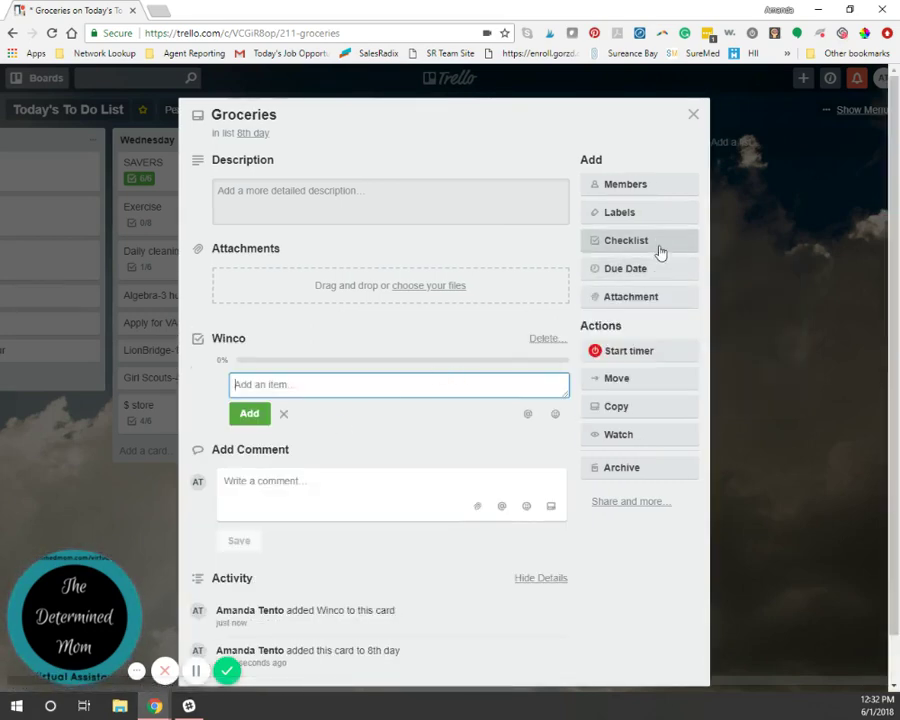
Step: Add a second checklist titled "Trader Joe's" to the Groceries card
click(660, 248)
text(Tr)
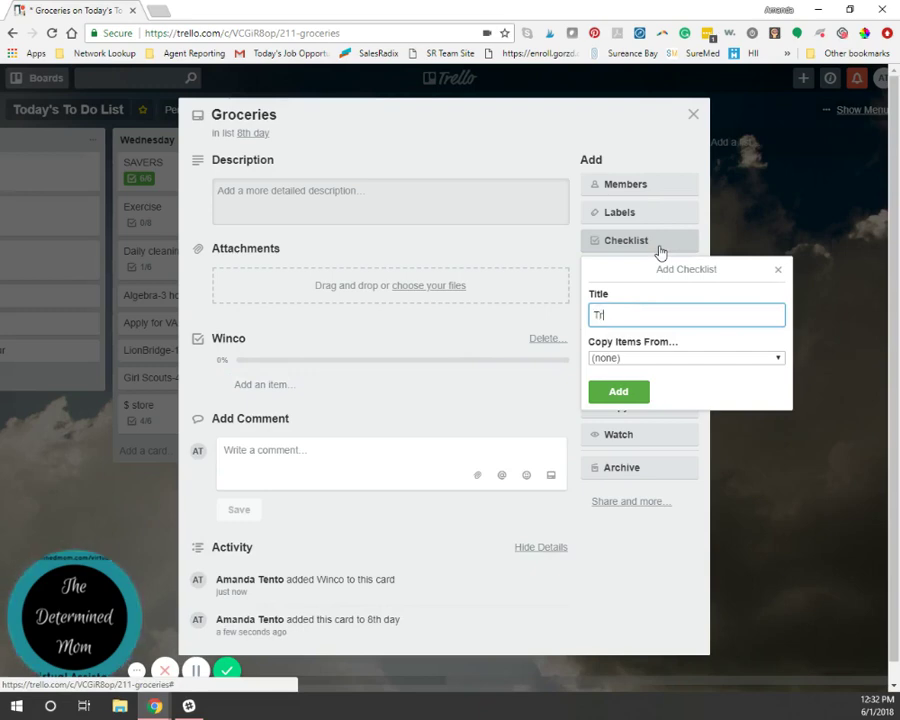
text(ader Jo)
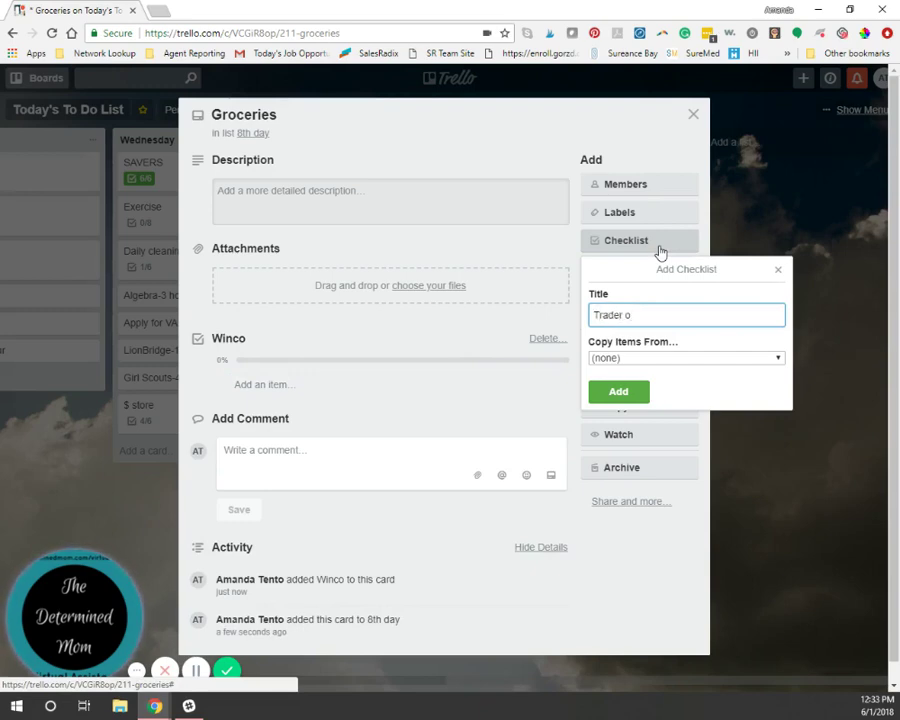
key(BackSpace)
text(Joe's)
key(Return)
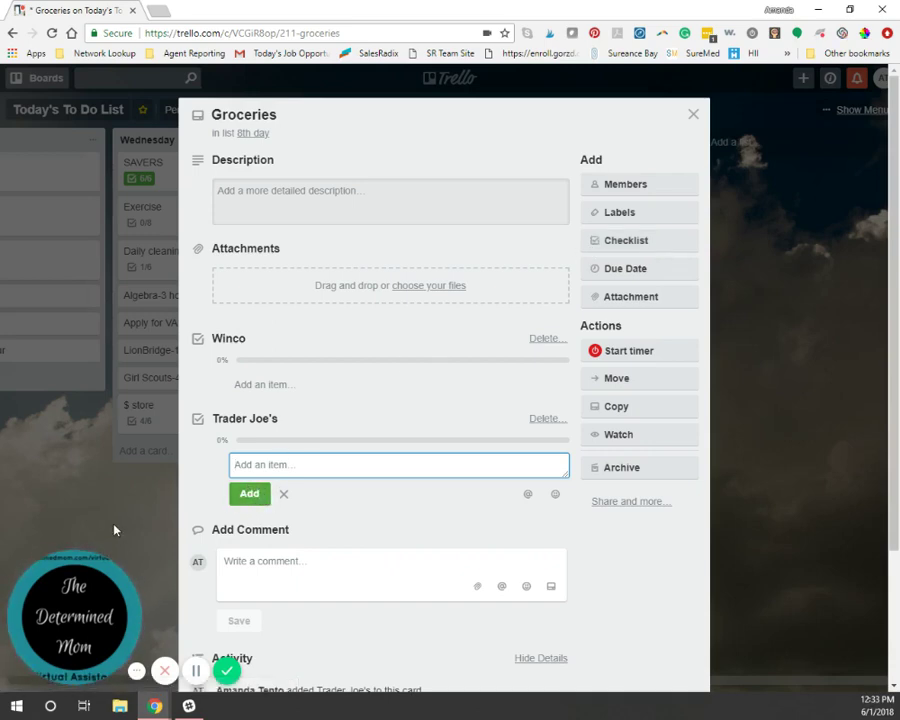
Step: Add the item "Milk" to the Trader Joe's checklist
text(ava)
key(BackSpace)
key(BackSpace)
key(BackSpace)
text(Milk)
key(Return)
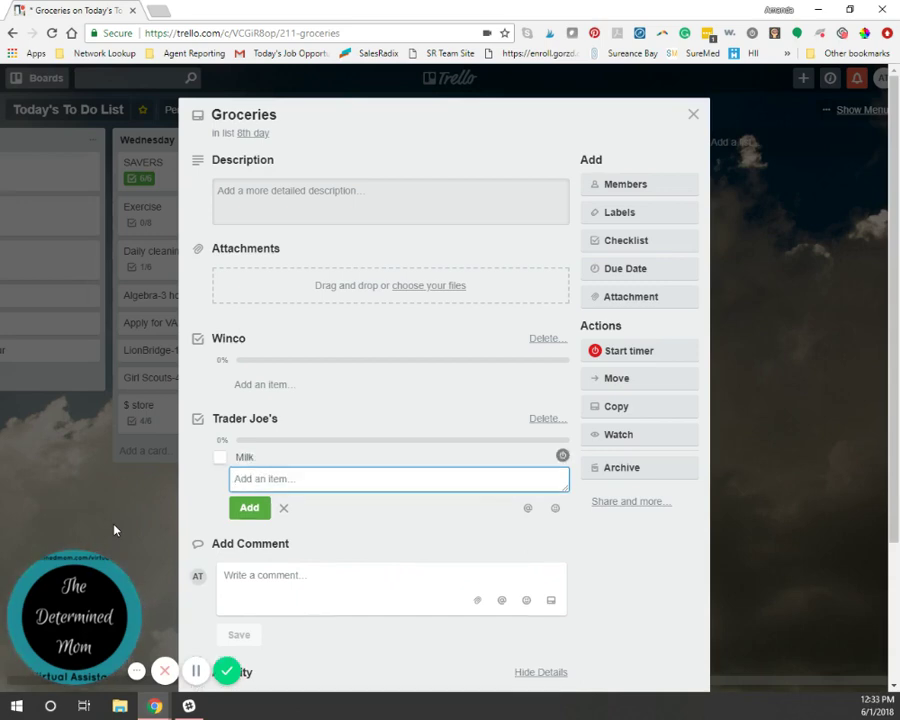
Step: Mark Milk as complete in the Trader Joe's checklist and set it back to incomplete
click(217, 465)
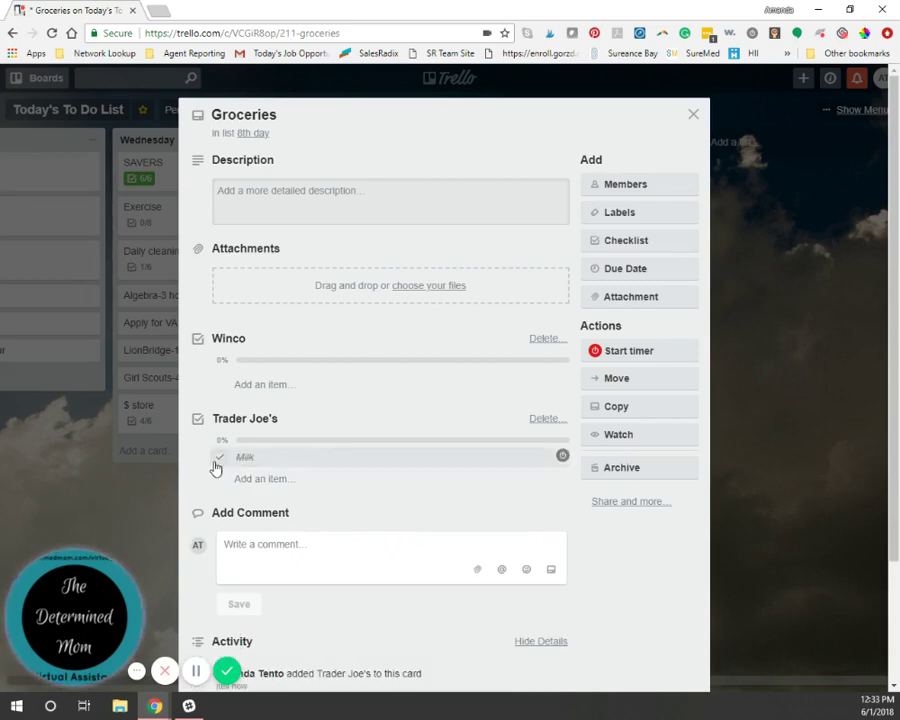
click(219, 464)
click(220, 464)
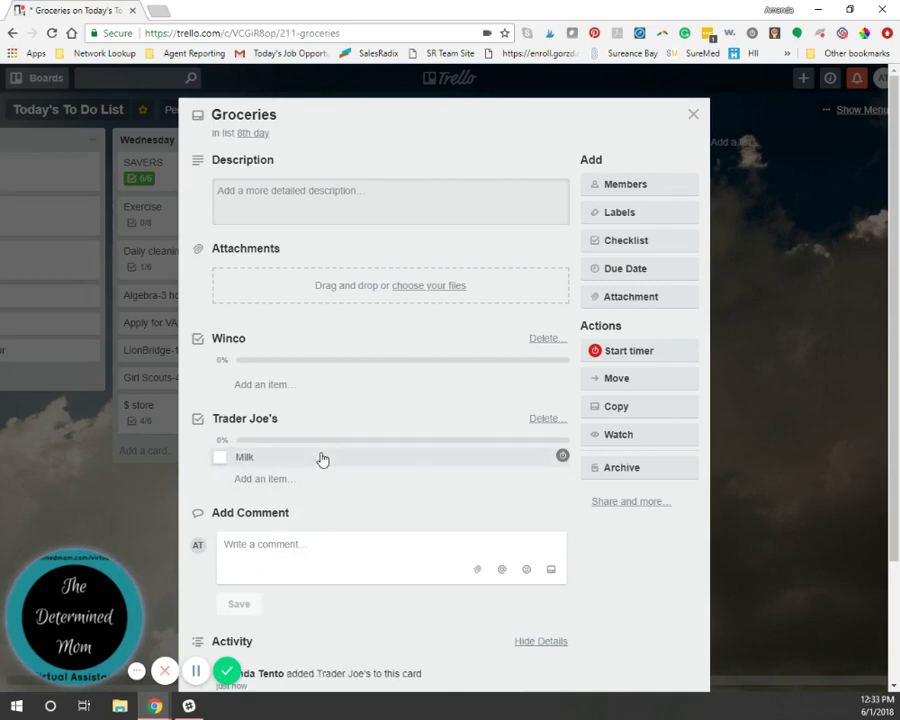
Step: Close the Groceries card and return to the board's earlier weekday lists
click(692, 118)
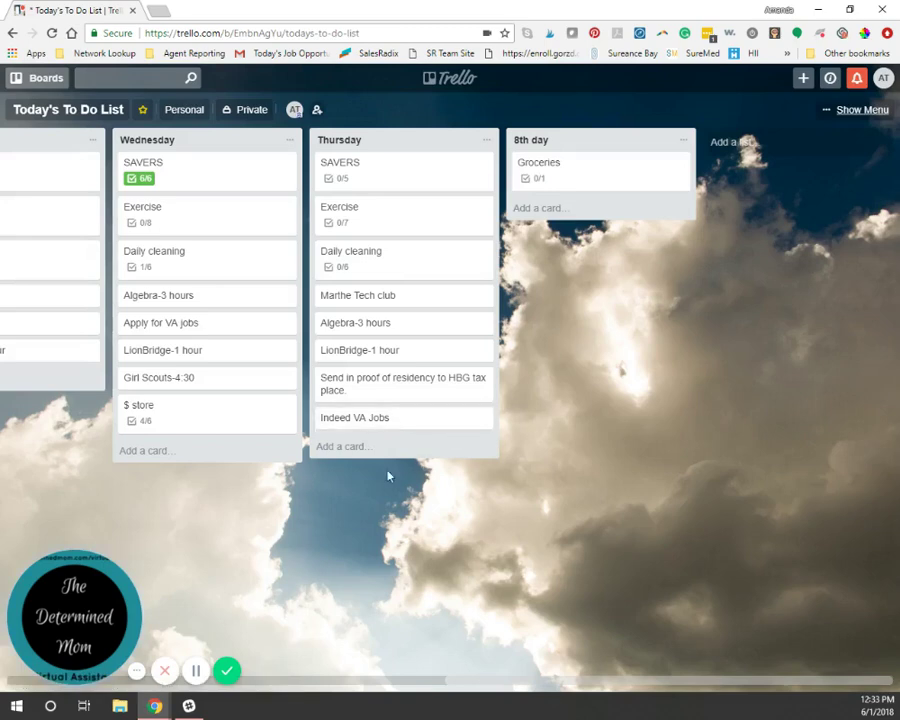
click(390, 680)
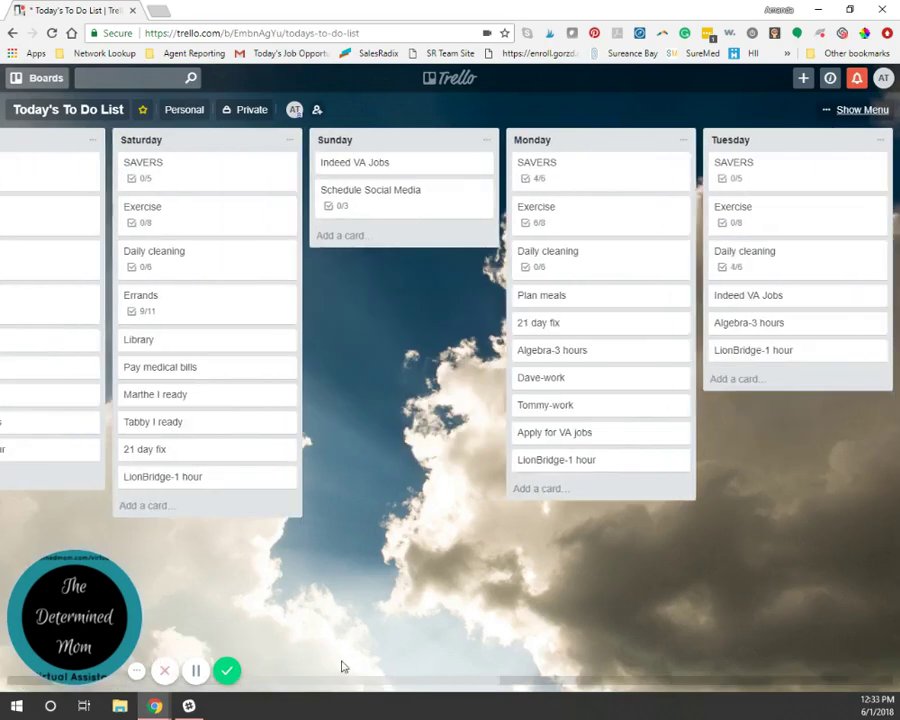
Step: Open the Friday list's Exercise card to review its Exercises checklist, and close the card
click(305, 682)
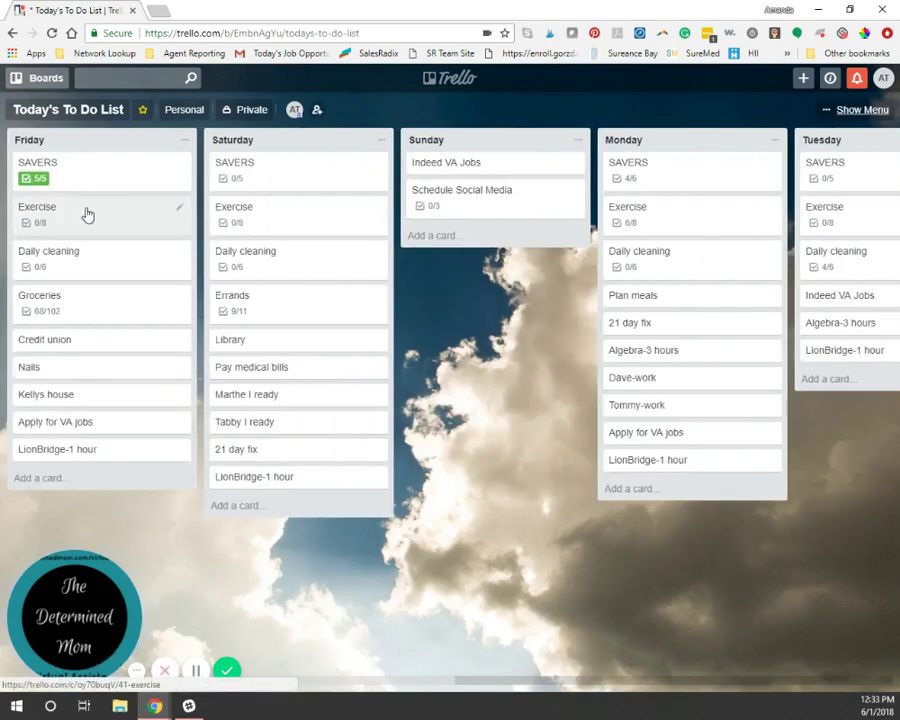
click(87, 215)
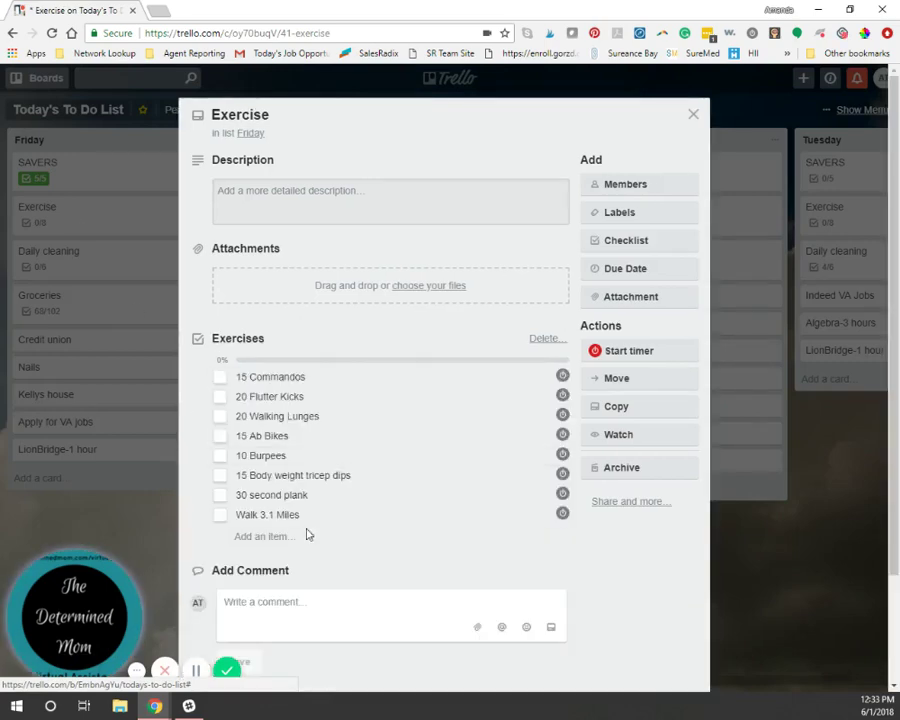
click(693, 115)
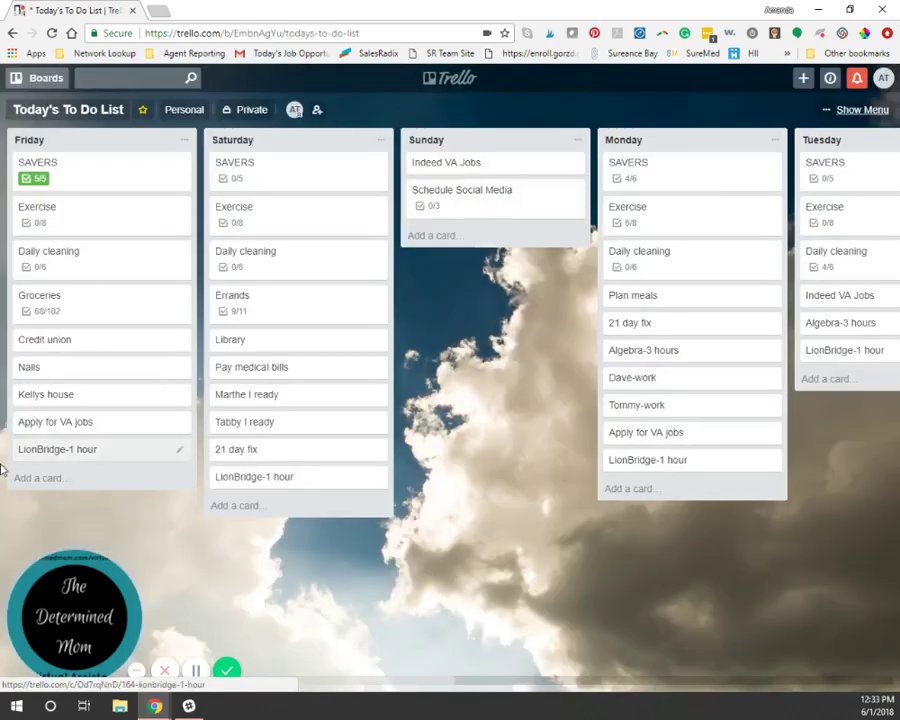
Step: Review the Winco and Wal-Mart checklists on the Friday list's Groceries card, and close the card
click(58, 321)
scroll(336, 387, down, 9)
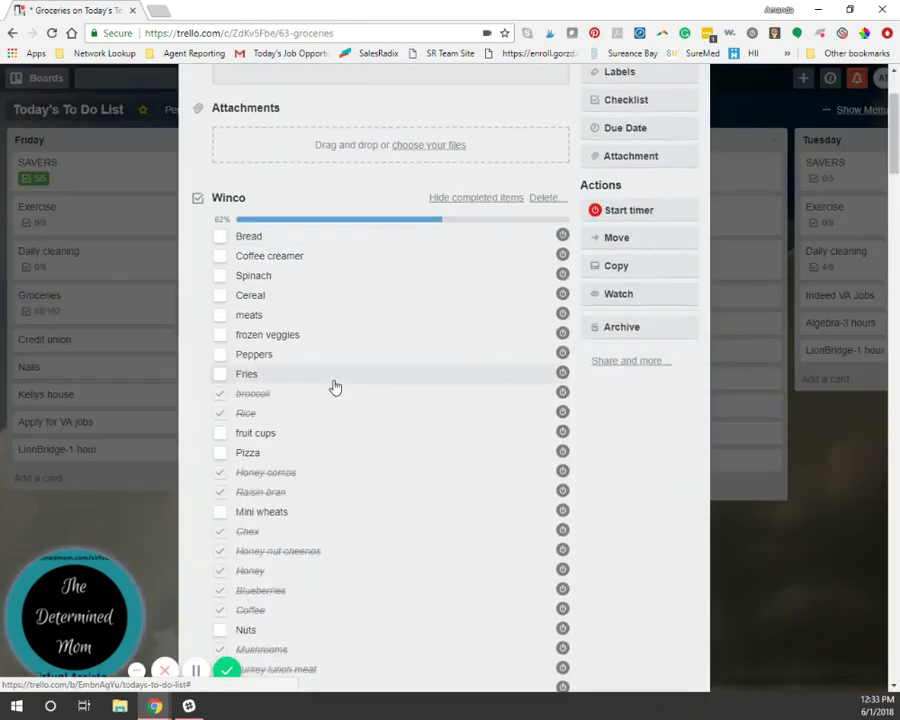
scroll(333, 389, down, 15)
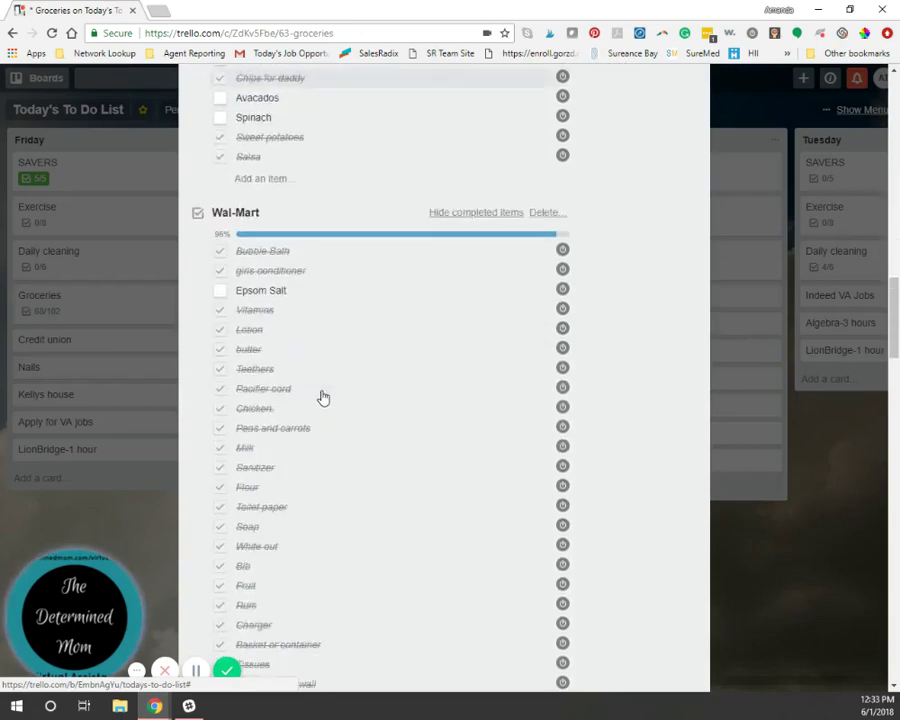
scroll(311, 437, up, 20)
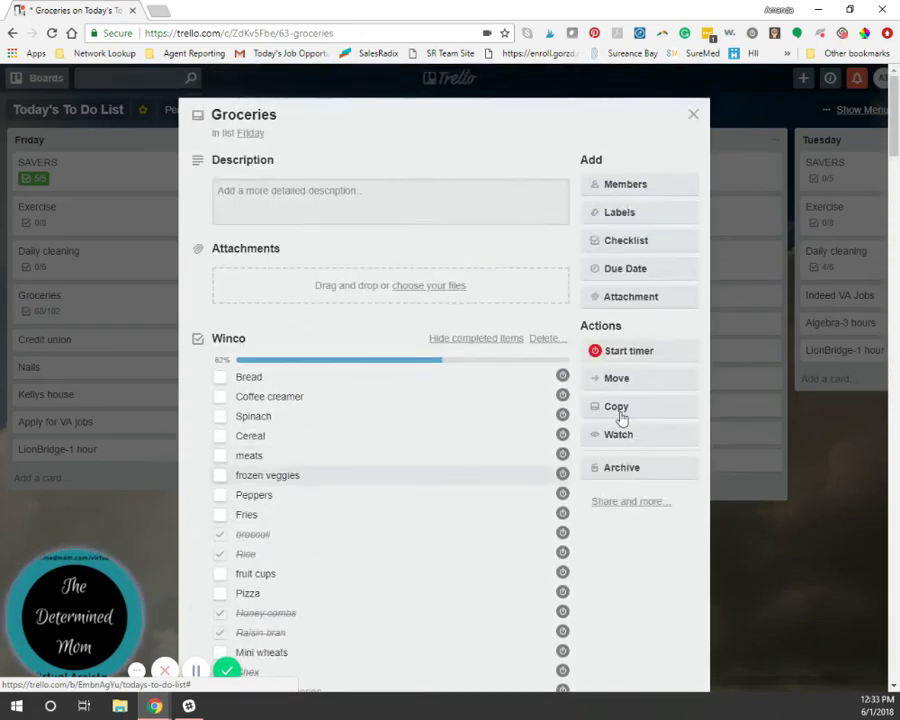
click(692, 114)
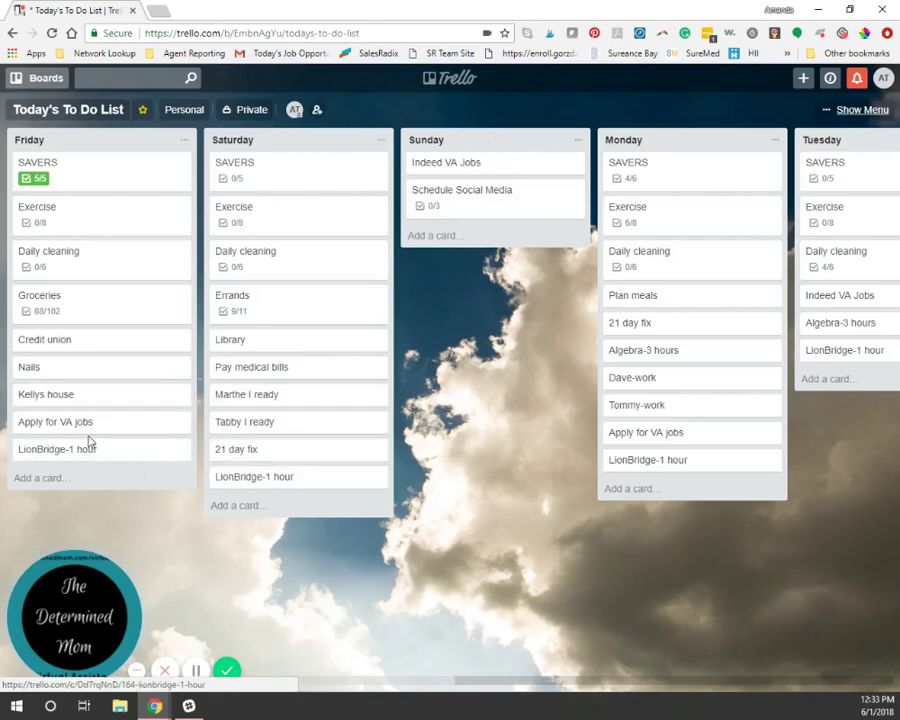
Step: Archive the LionBridge-1 hour card in the Friday list, and archive and permanently delete the one in the Saturday list
click(178, 455)
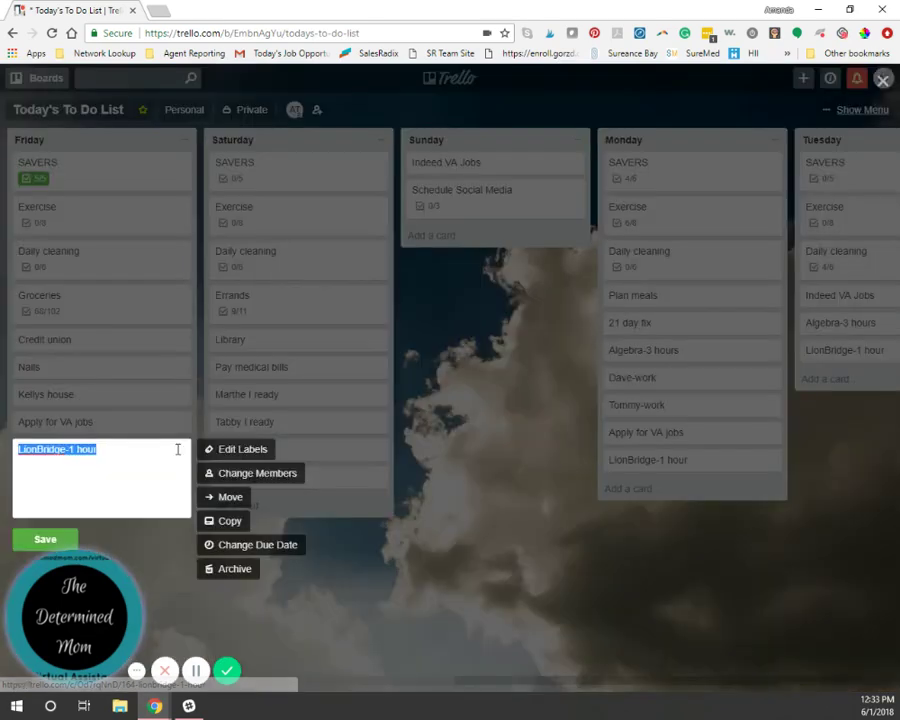
click(240, 569)
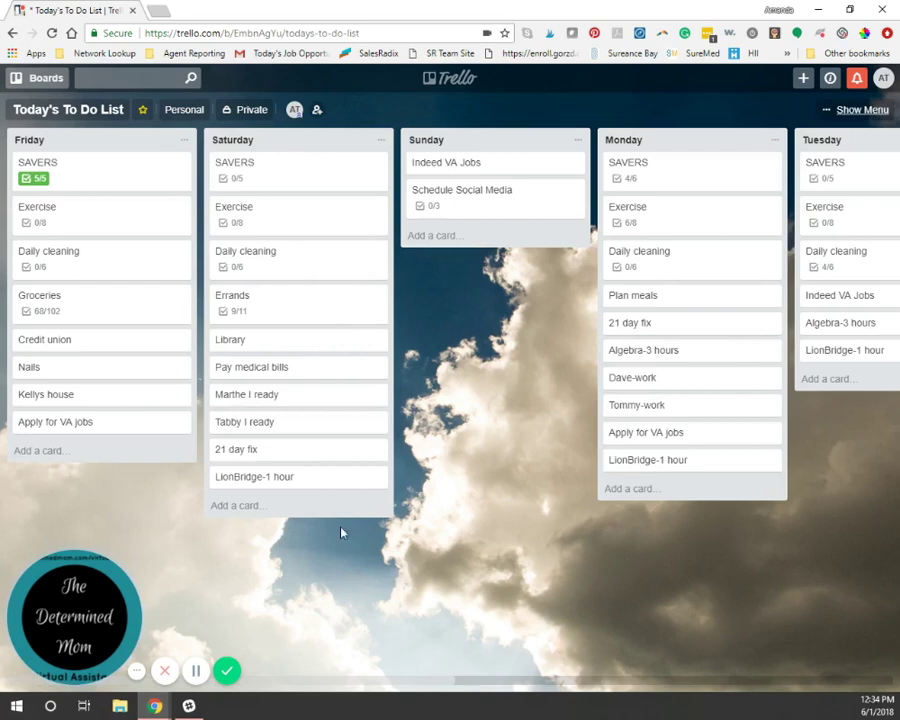
click(362, 480)
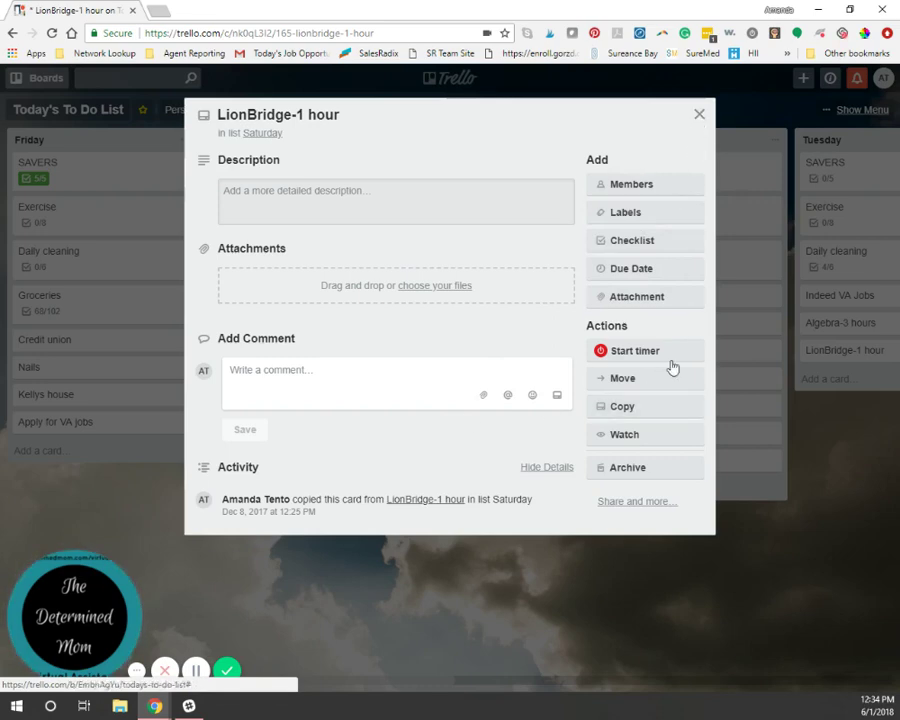
click(645, 467)
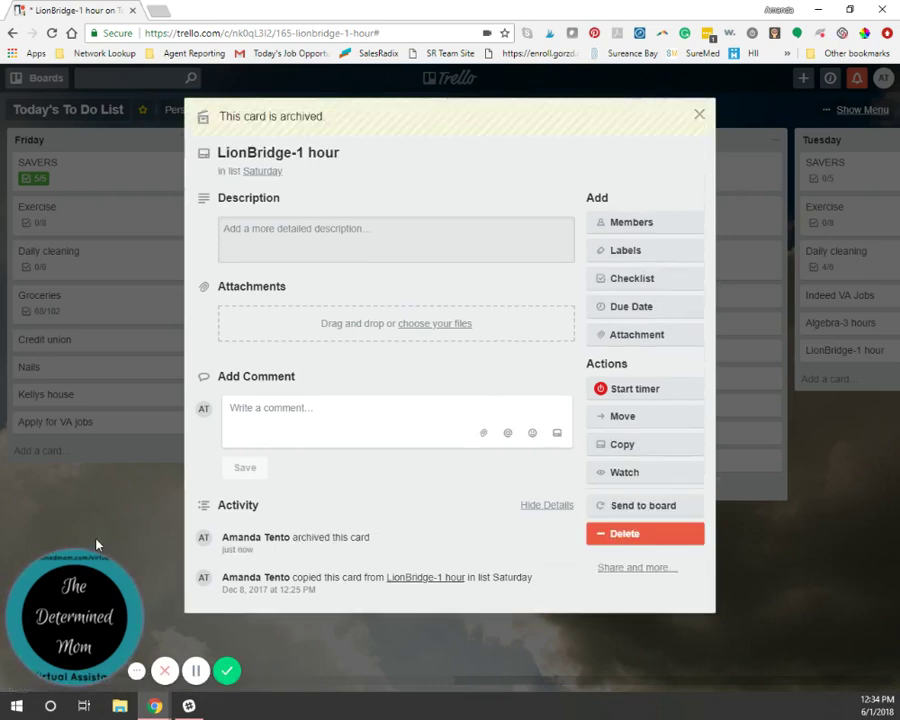
click(648, 536)
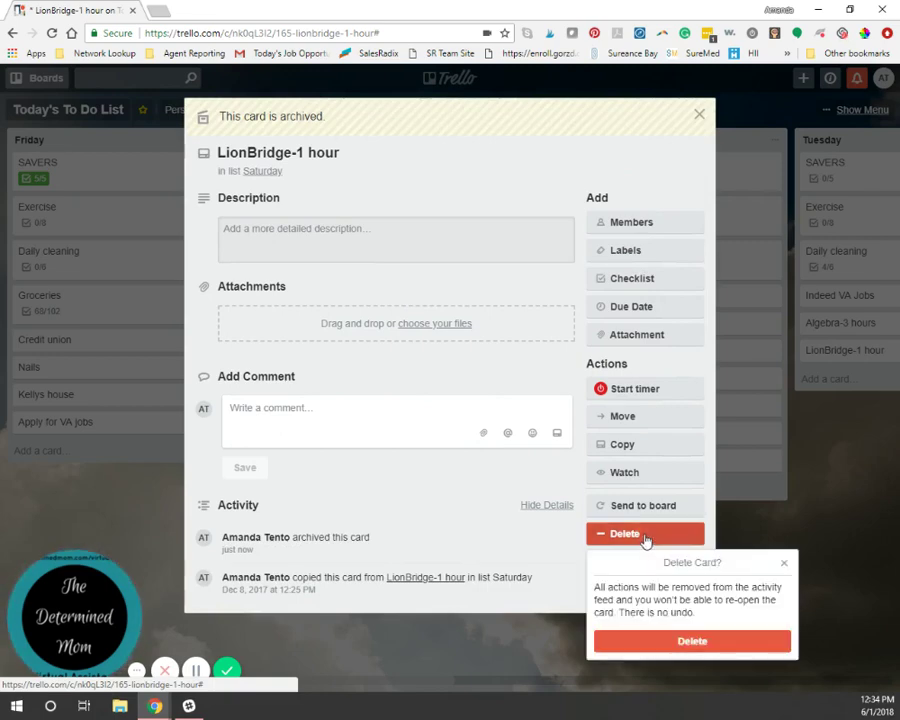
click(684, 643)
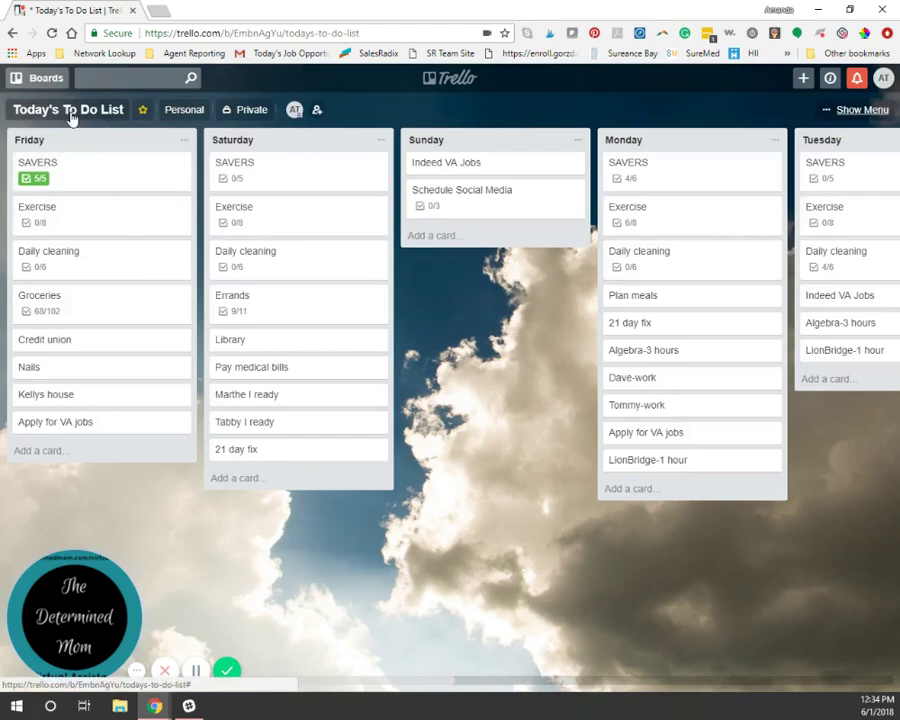
Step: Open the Credit Class board from the overview of all boards and look over its module lists
click(463, 87)
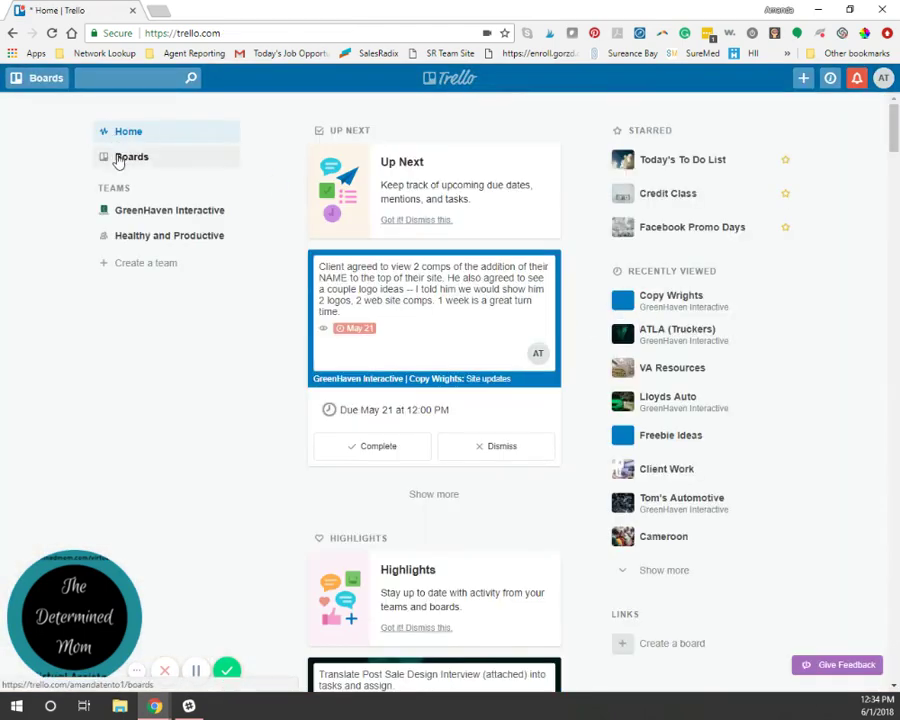
click(118, 162)
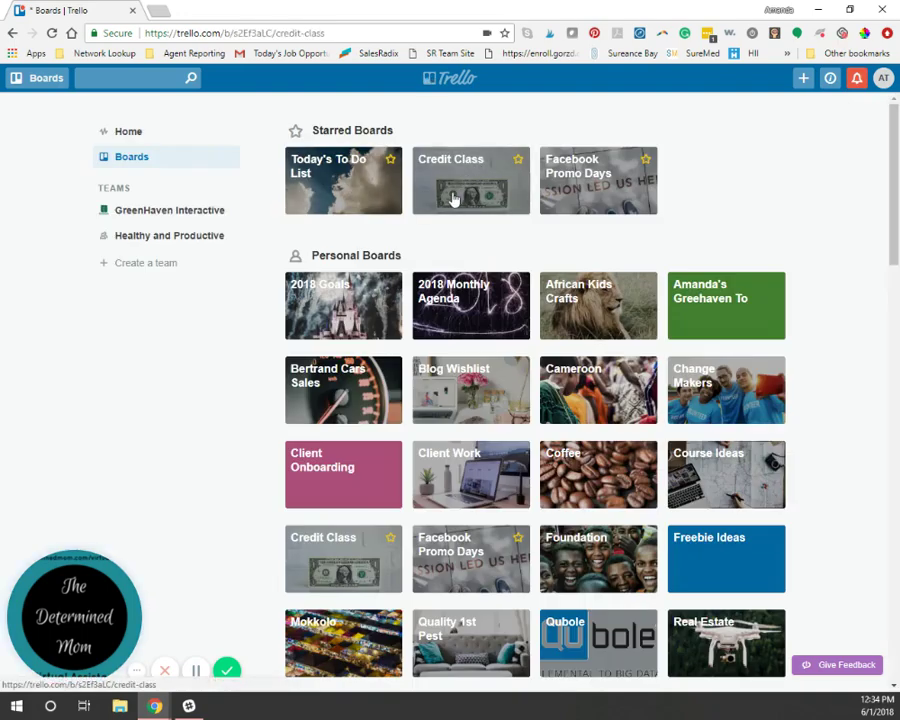
click(454, 198)
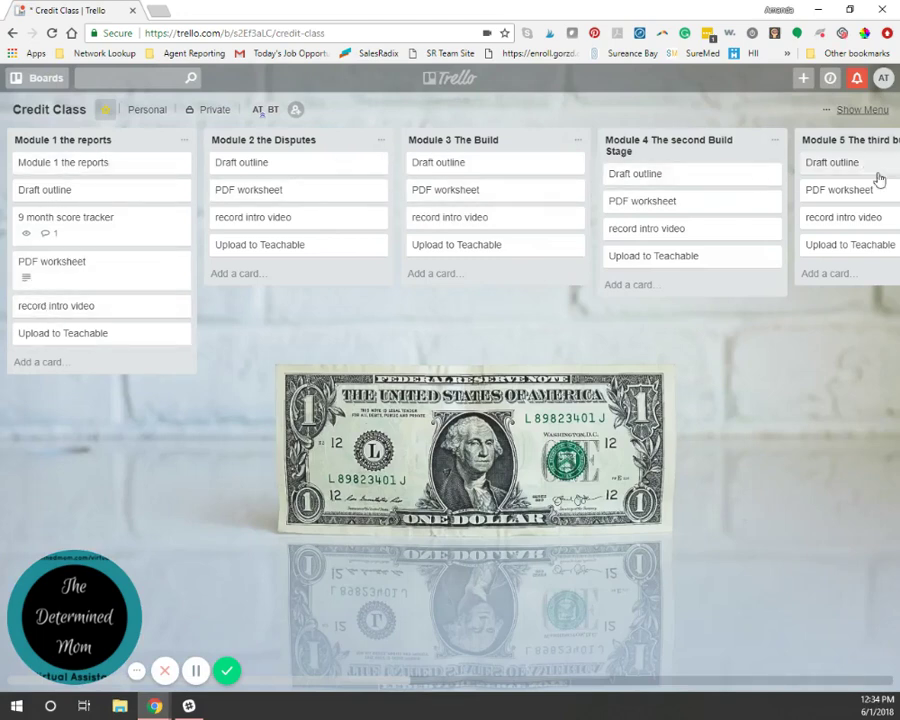
drag(341, 688, 218, 637)
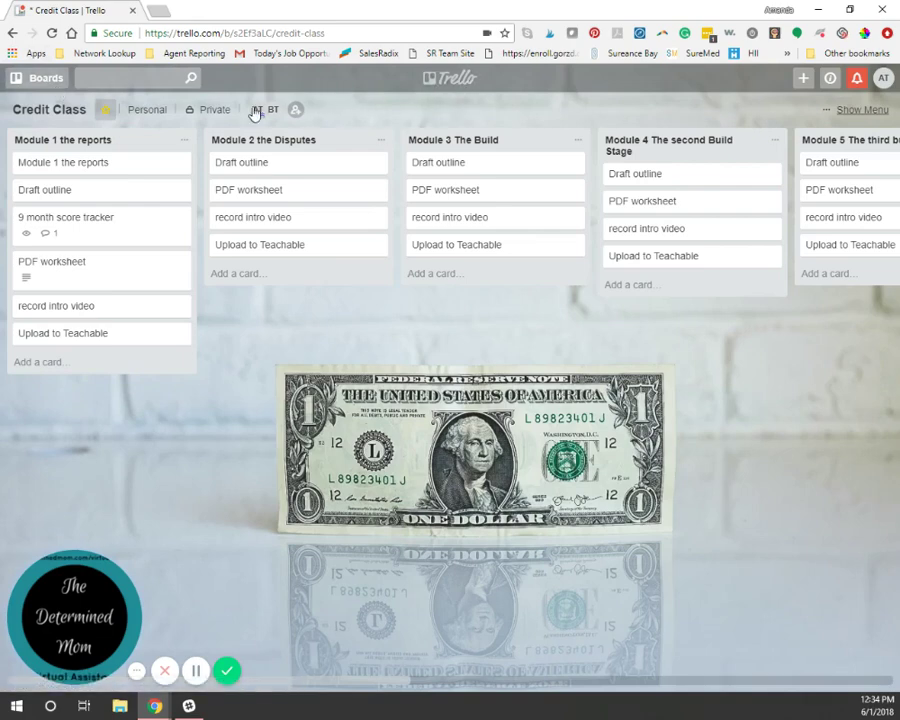
Step: Return to the boards overview, open the Facebook Promo Days board and look through its weekday lists
click(32, 86)
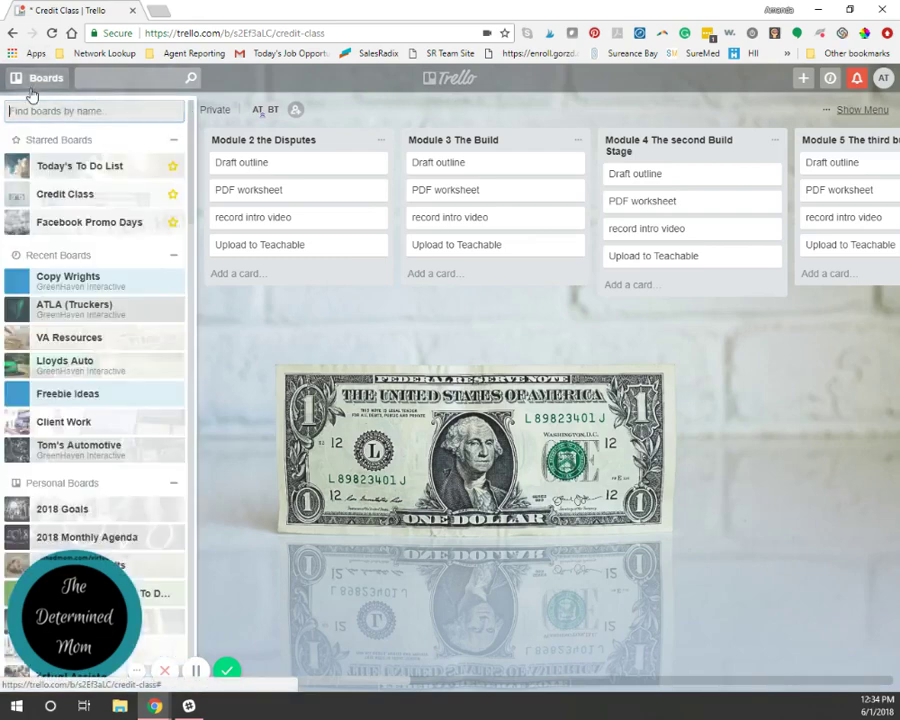
click(450, 80)
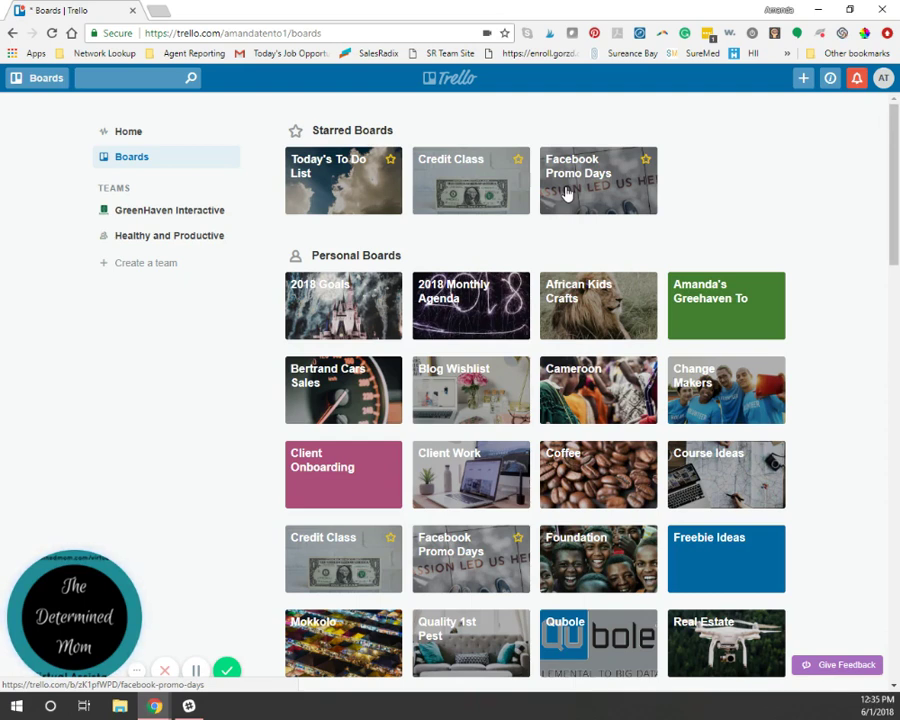
click(567, 200)
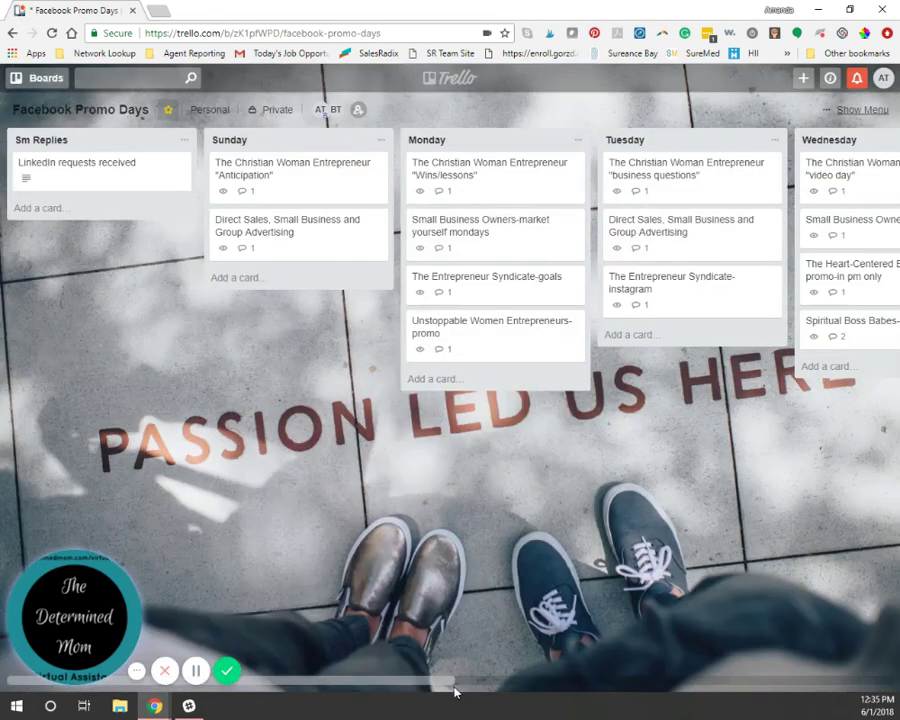
mouse_move(430, 681)
mouse_down()
mouse_move(645, 683)
mouse_move(436, 680)
mouse_up()
drag(305, 686, 785, 665)
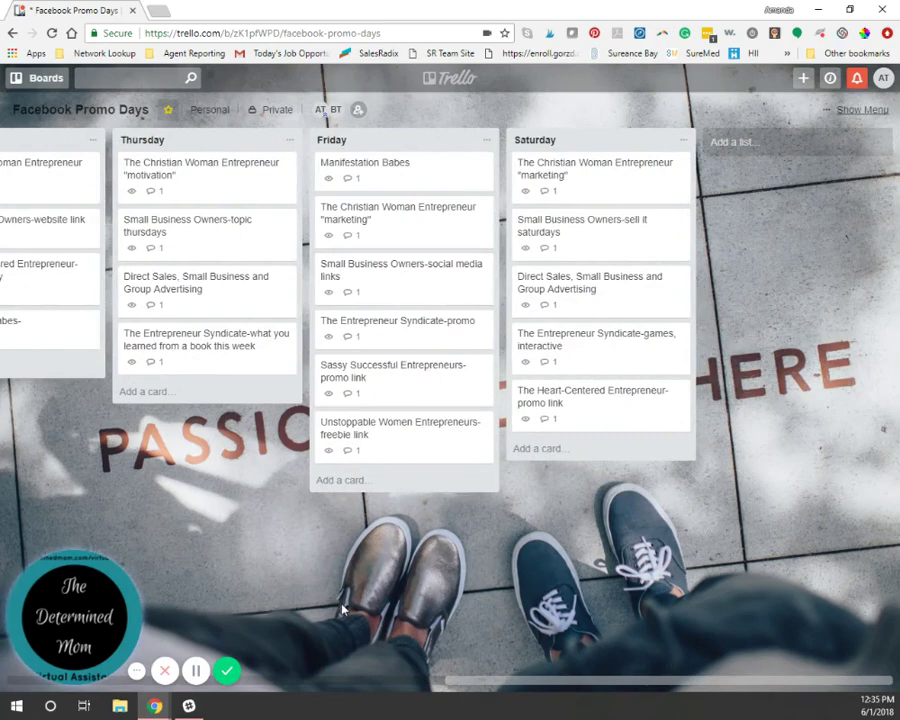
drag(535, 688, 325, 650)
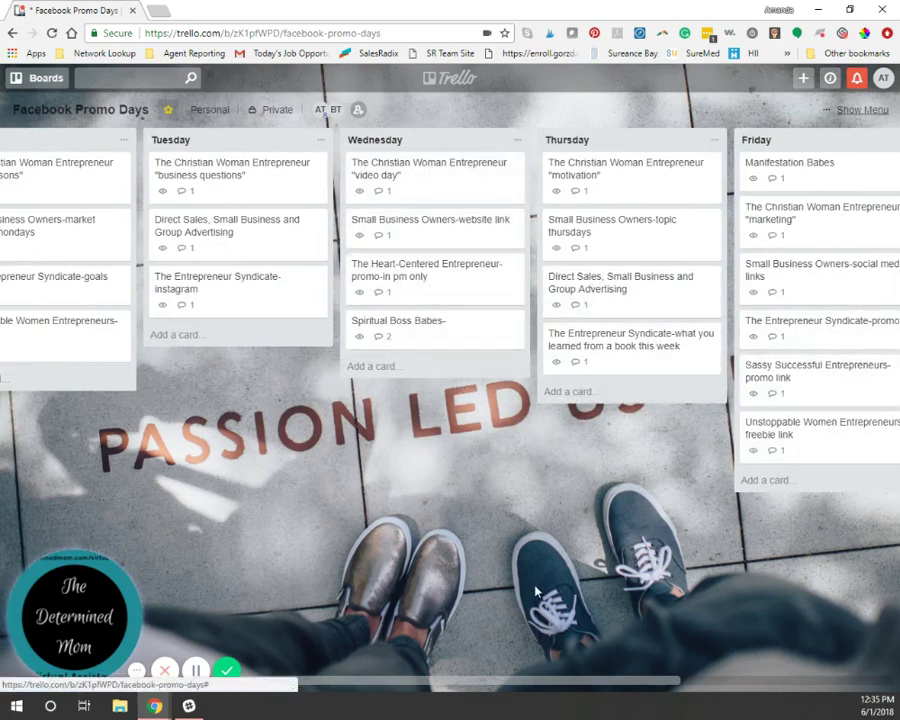
drag(416, 682, 600, 686)
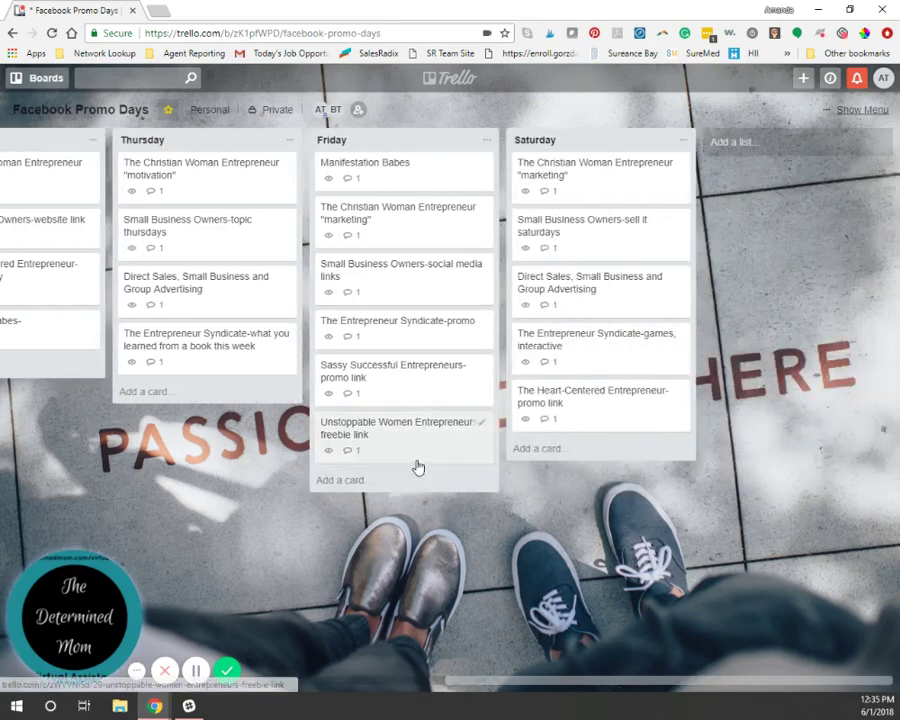
Step: View the Facebook group linked in Friday's "Unstoppable Women Entrepreneurs-freebie link" card, and return to the Facebook Promo Days board
click(392, 426)
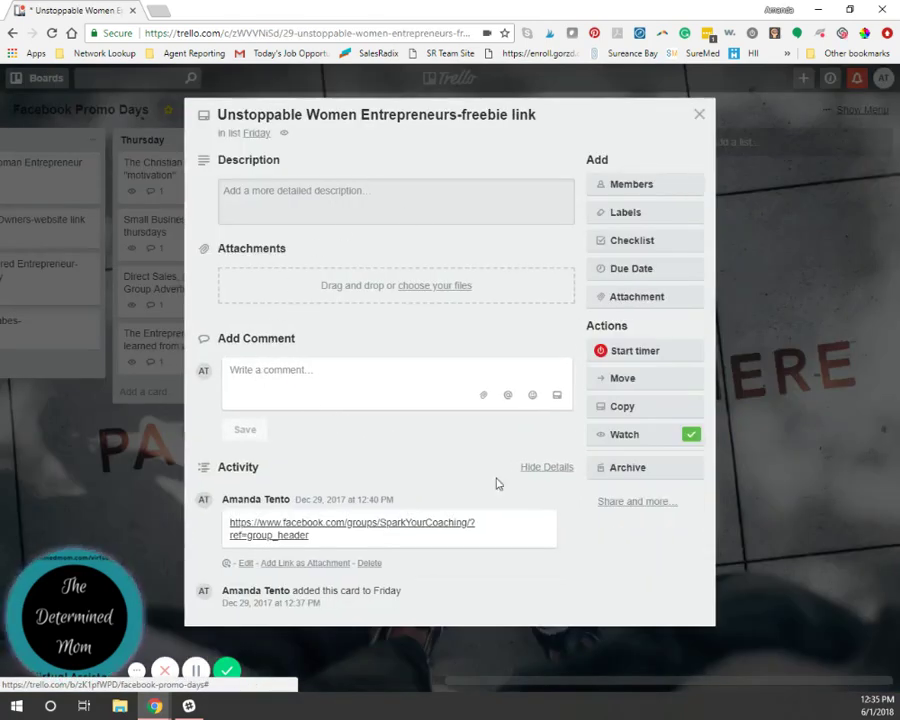
click(400, 530)
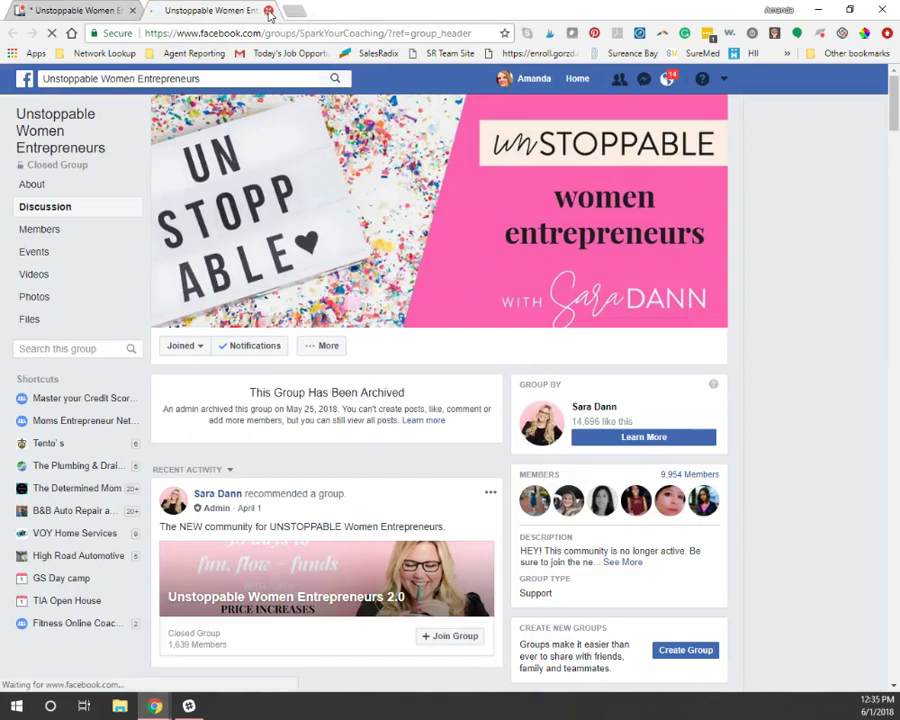
click(268, 12)
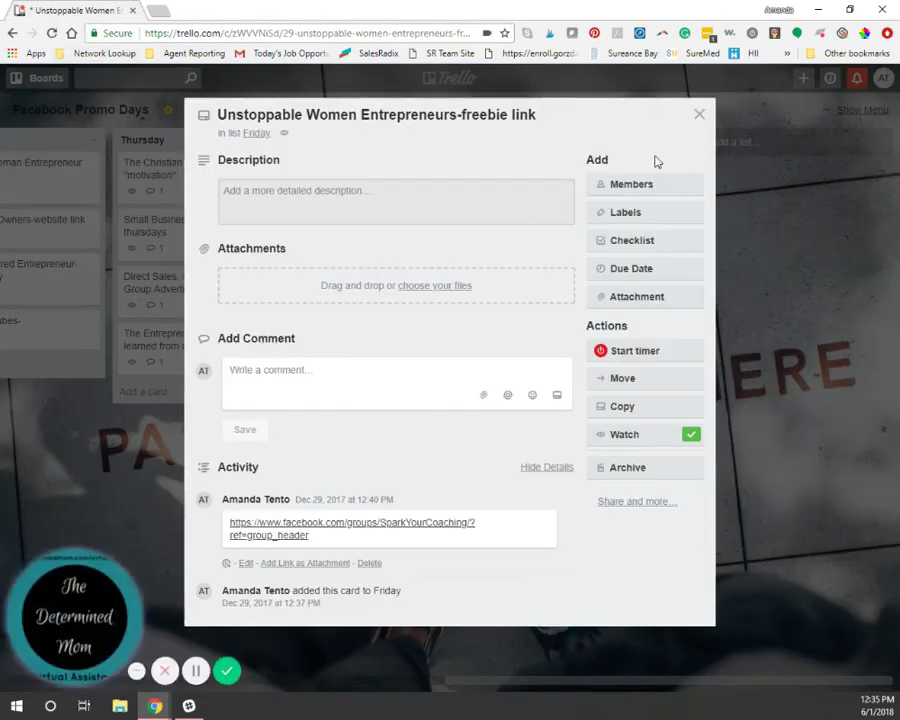
click(699, 115)
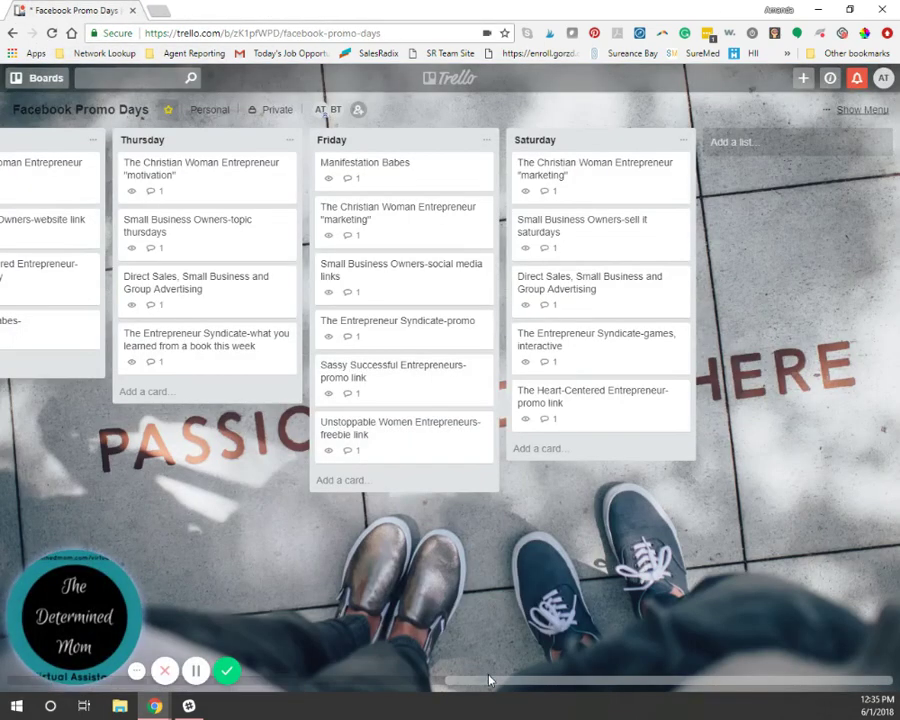
Step: Go back to the boards overview and open the 2018 Goals board to look over its goal lists
drag(449, 680, 5, 680)
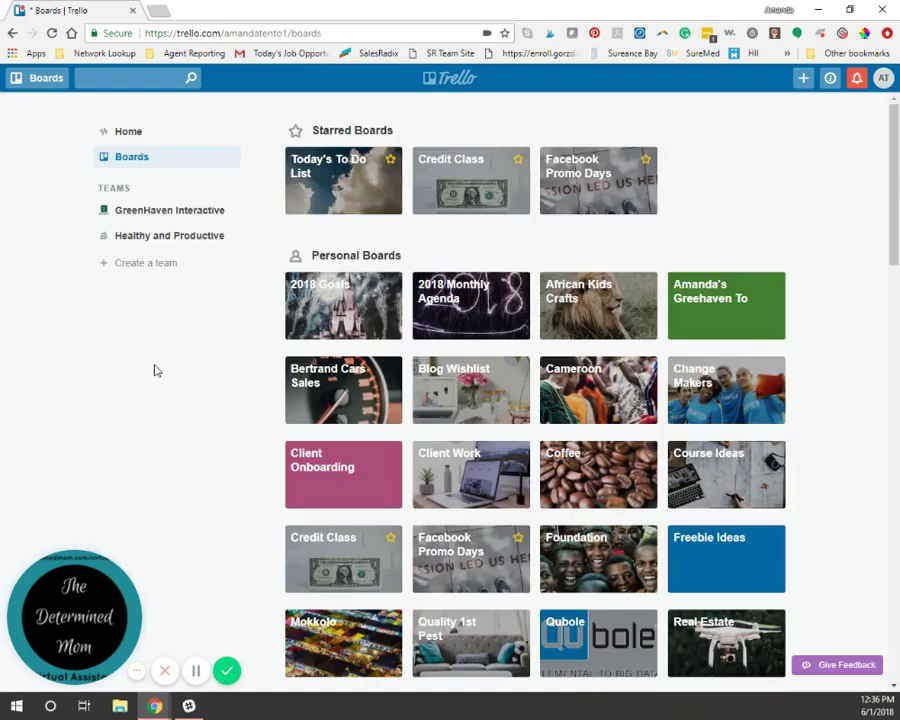
click(370, 328)
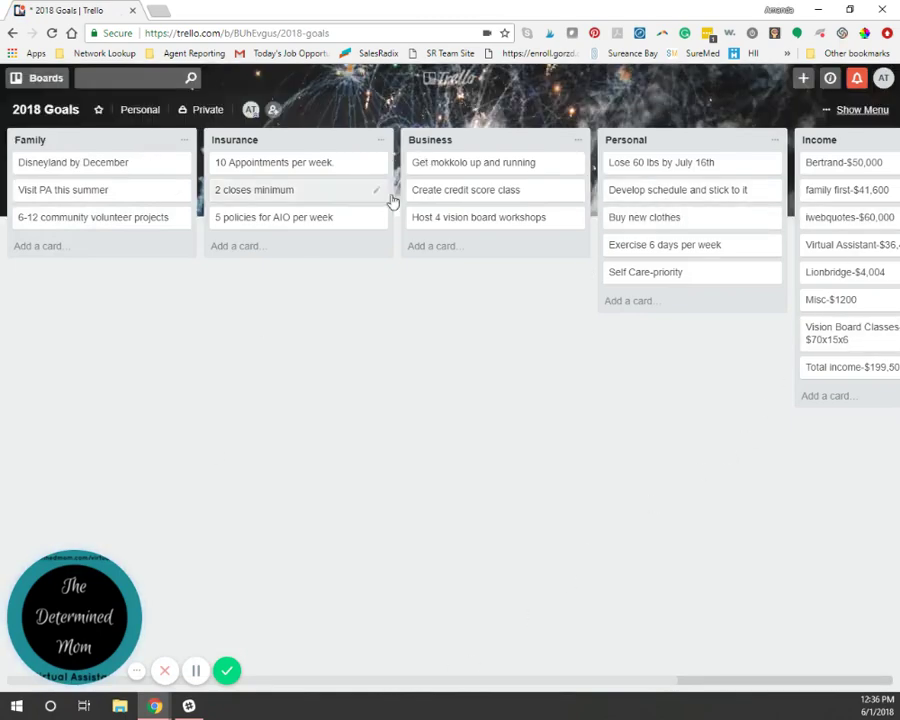
click(42, 78)
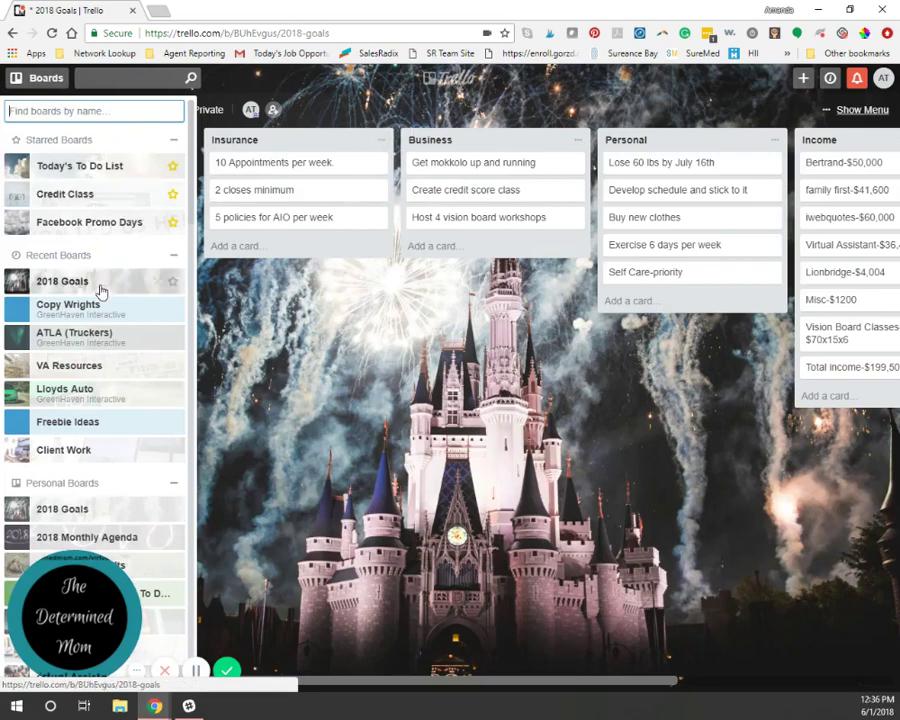
click(308, 357)
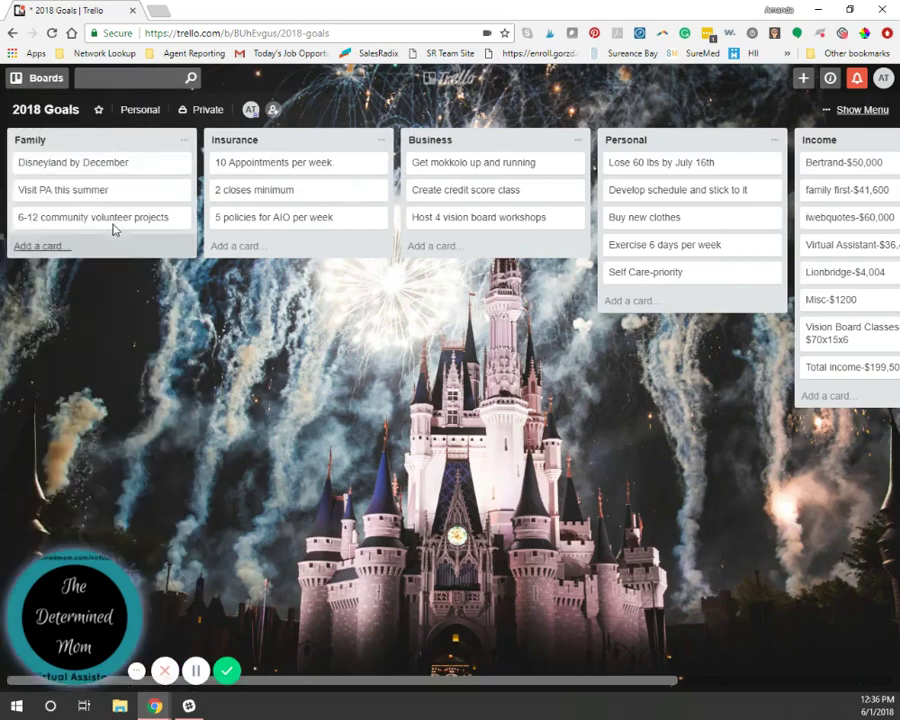
Step: Open the 2018 Monthly Agenda board and move the May list to the end of the board, after April
click(422, 77)
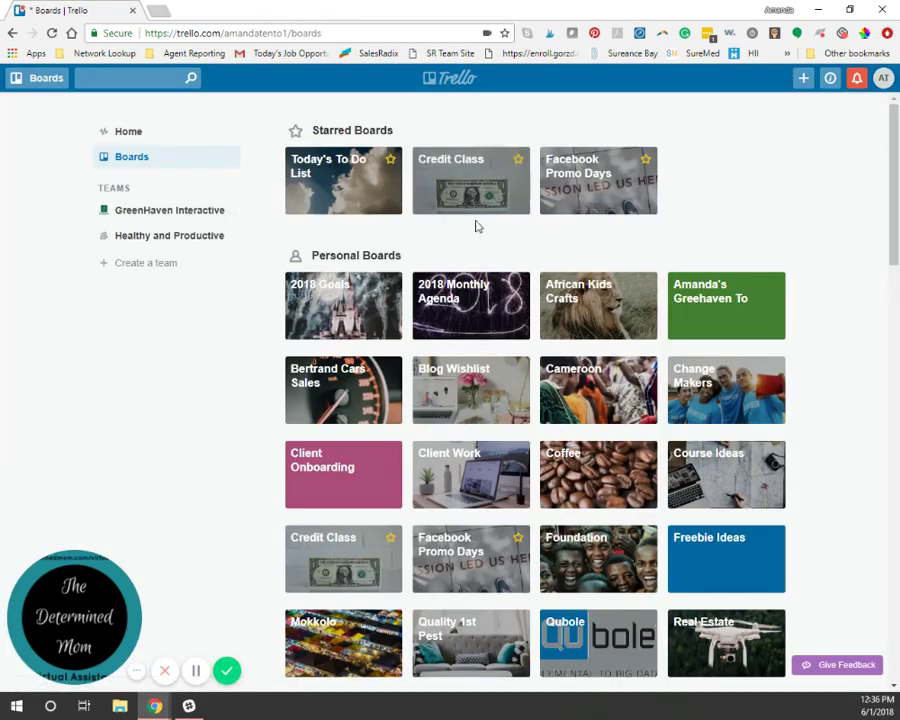
click(407, 302)
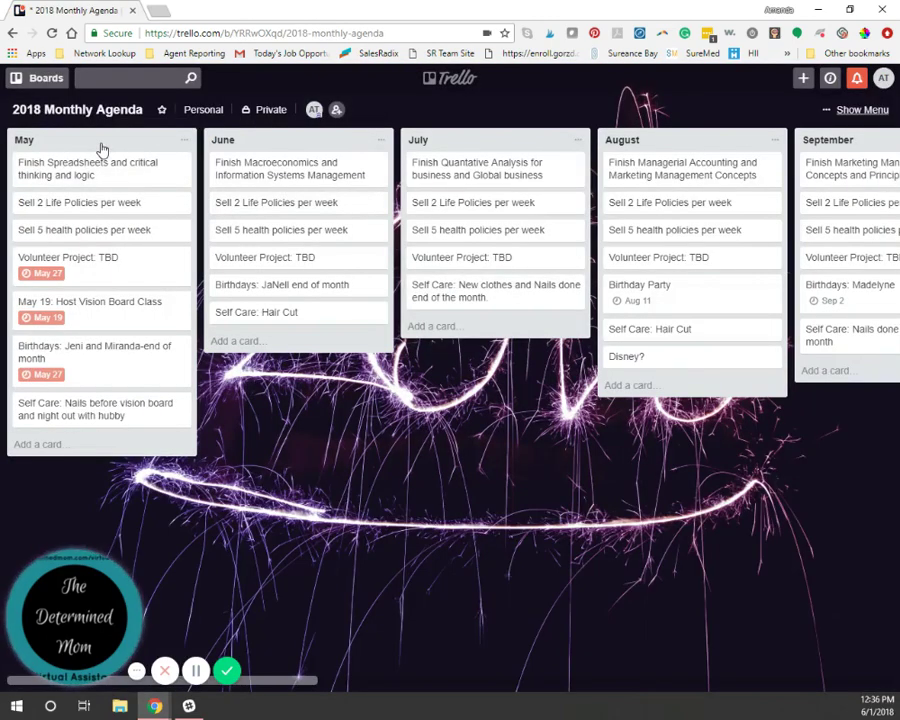
drag(102, 150, 655, 155)
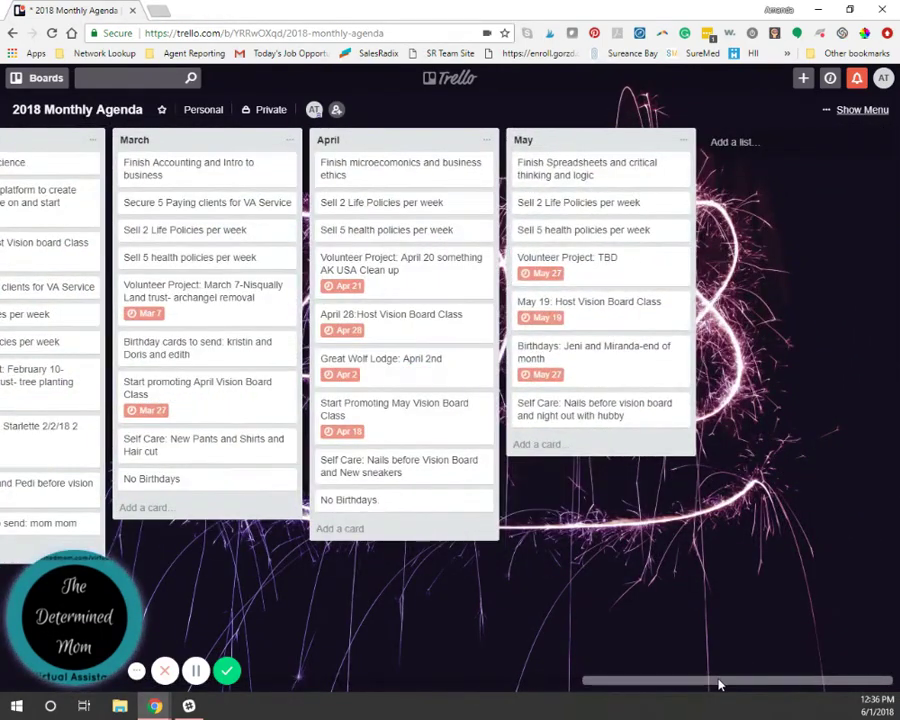
drag(720, 685, 3, 615)
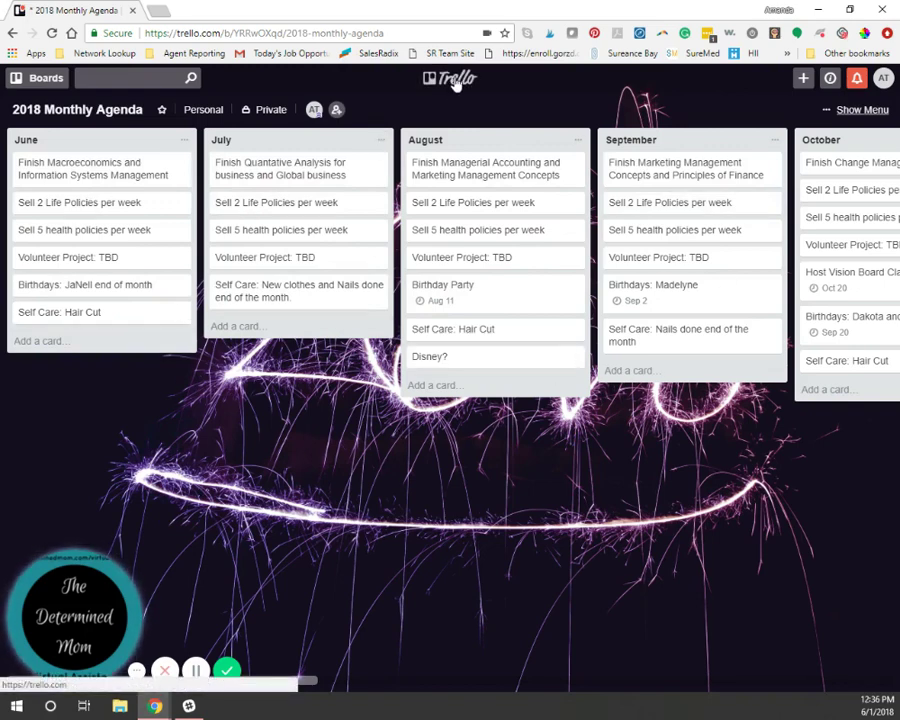
Step: Set the due date of the June list's birthday card to 7/2/2018 at 12:00 PM and close the card
click(82, 286)
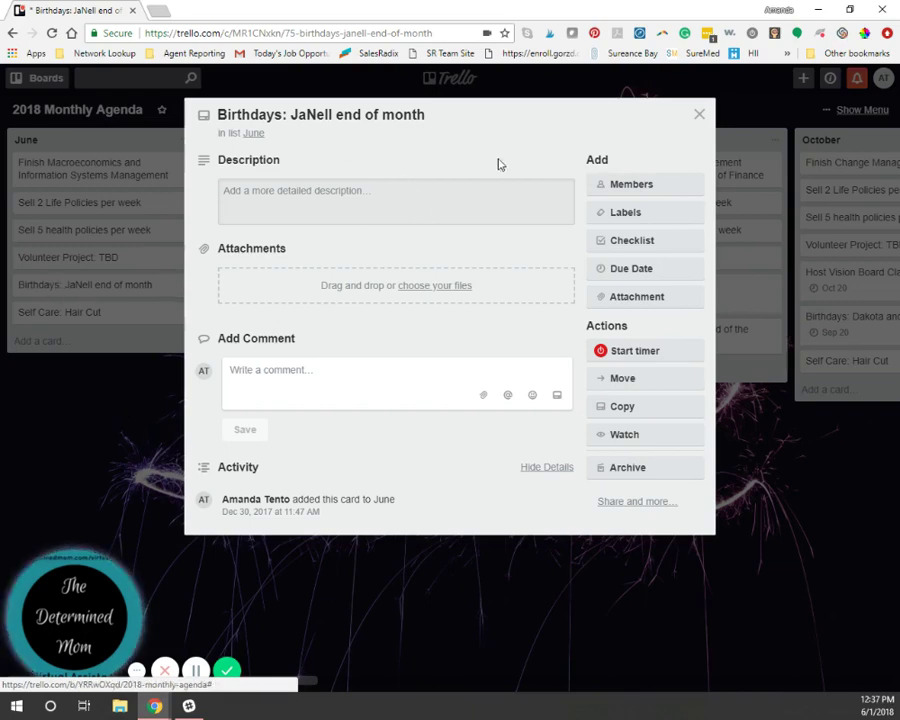
click(657, 269)
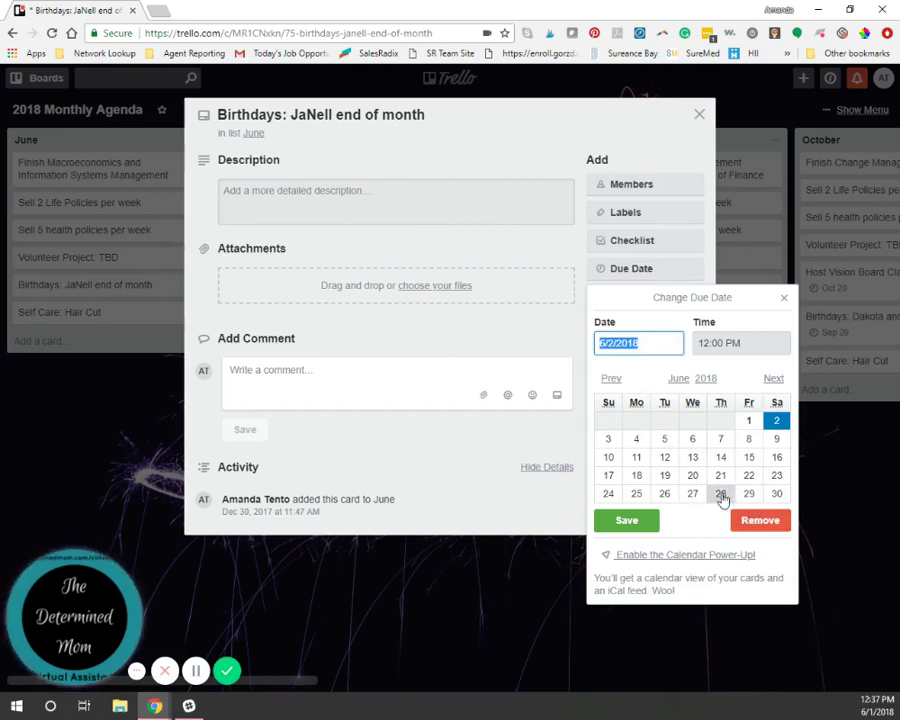
click(771, 379)
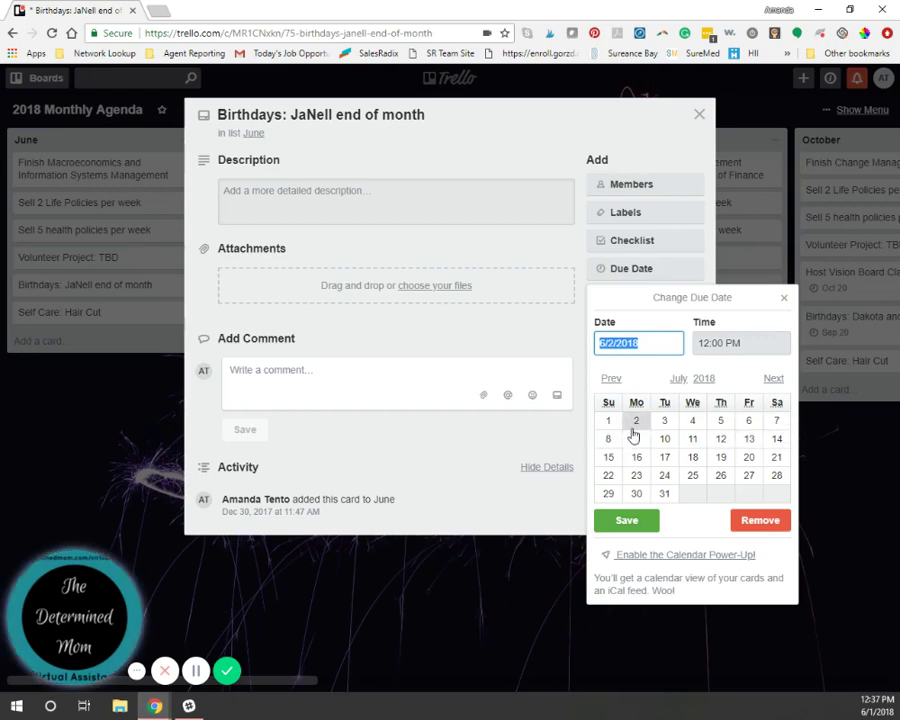
click(634, 423)
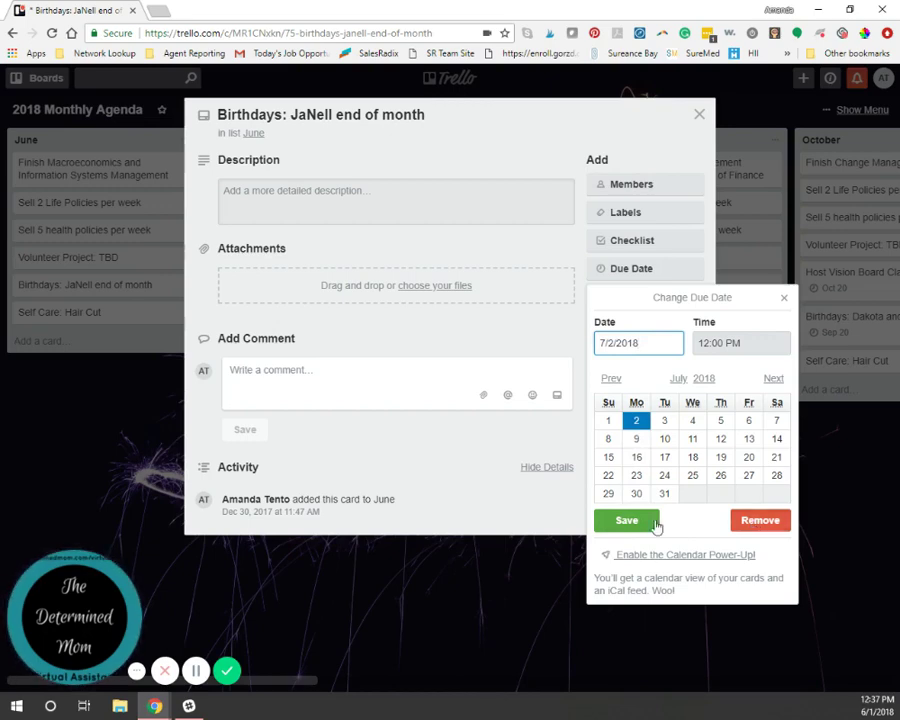
click(626, 521)
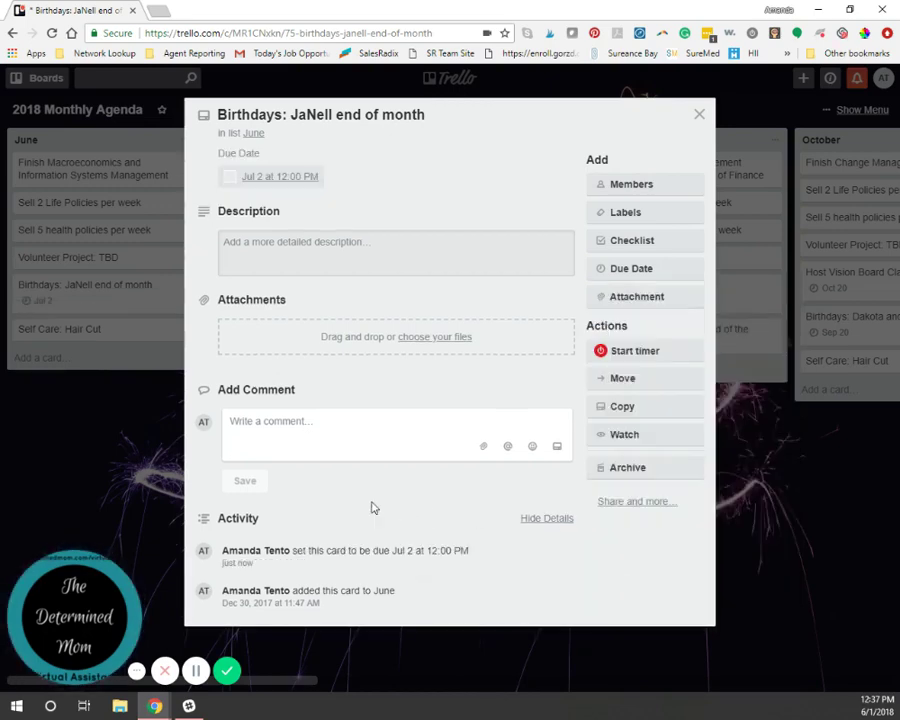
click(702, 115)
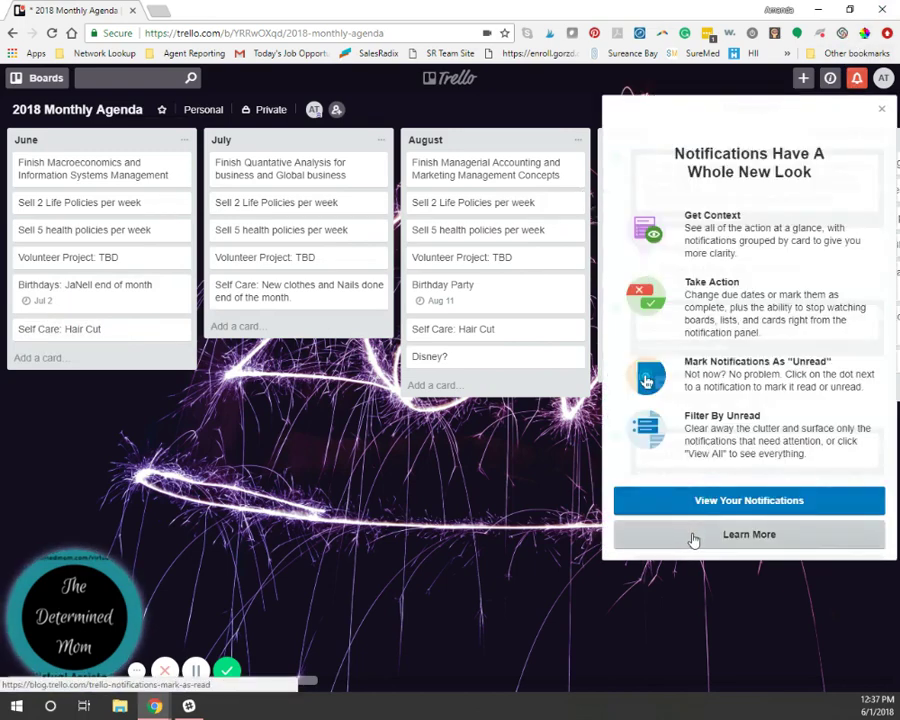
Step: View the account's notifications, close them and return to the boards overview
click(665, 504)
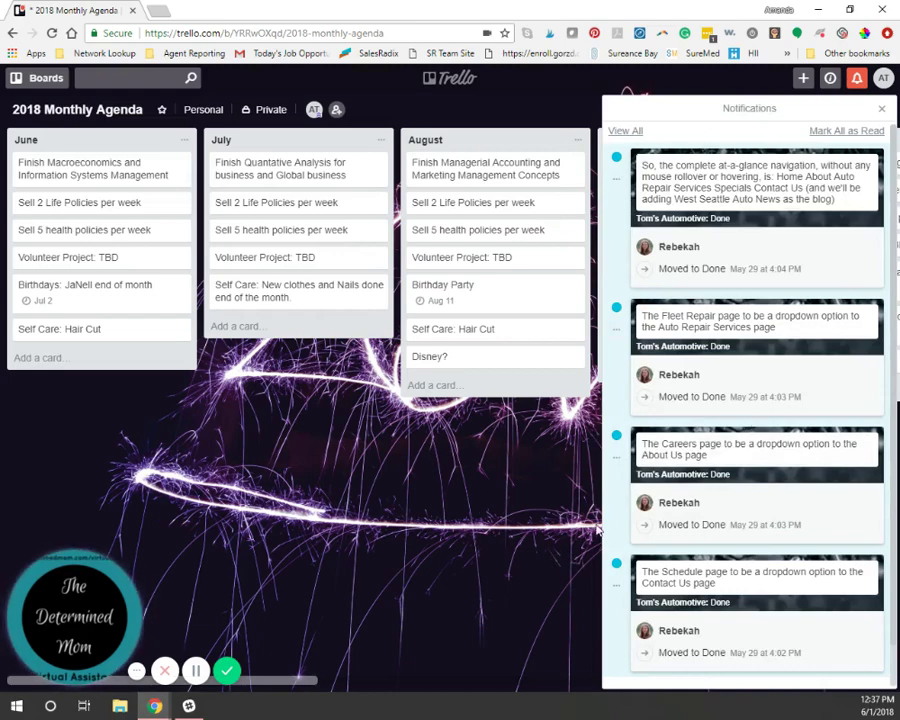
click(882, 110)
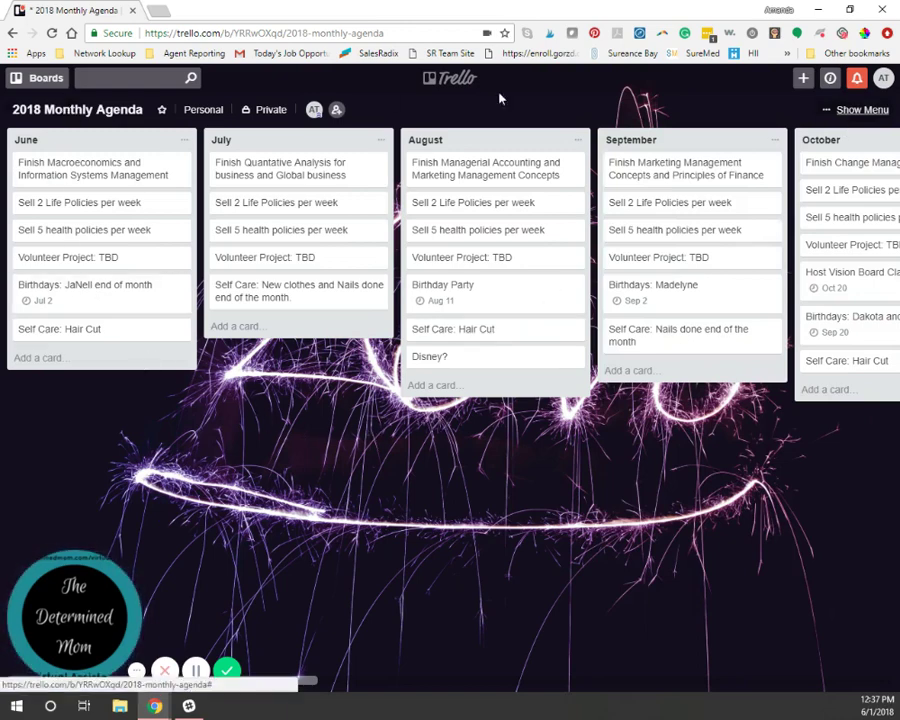
click(449, 78)
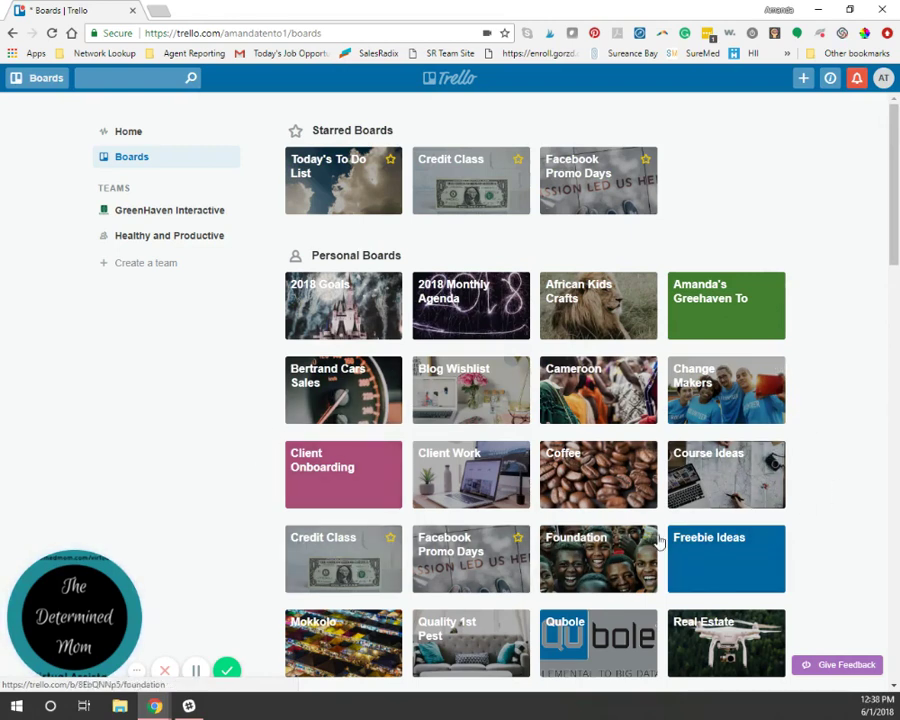
Step: Look over the lists on the Course Ideas board and on the Client Work board
click(727, 485)
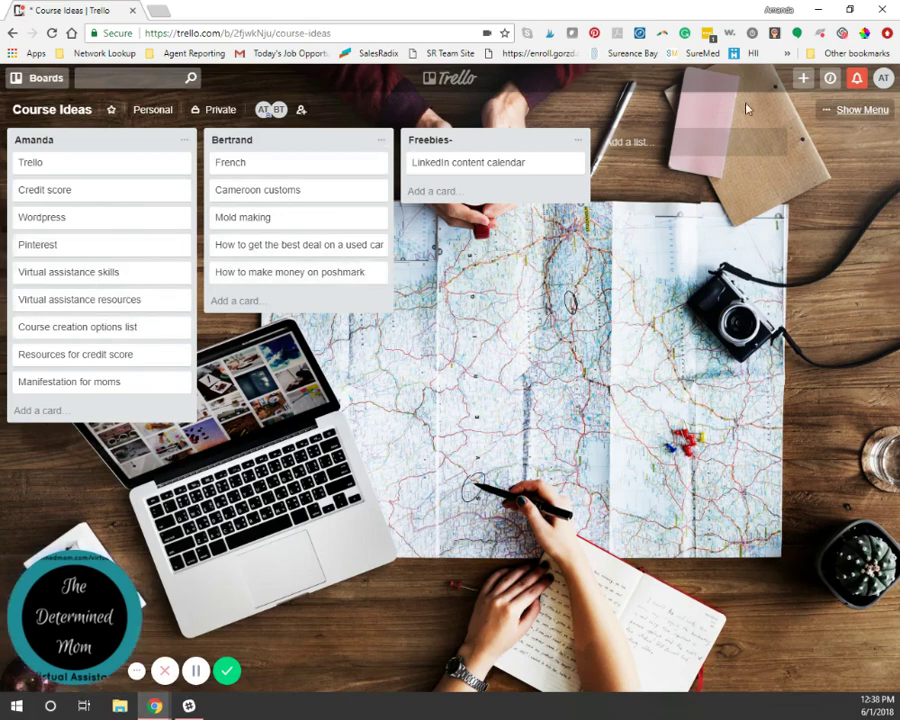
click(430, 78)
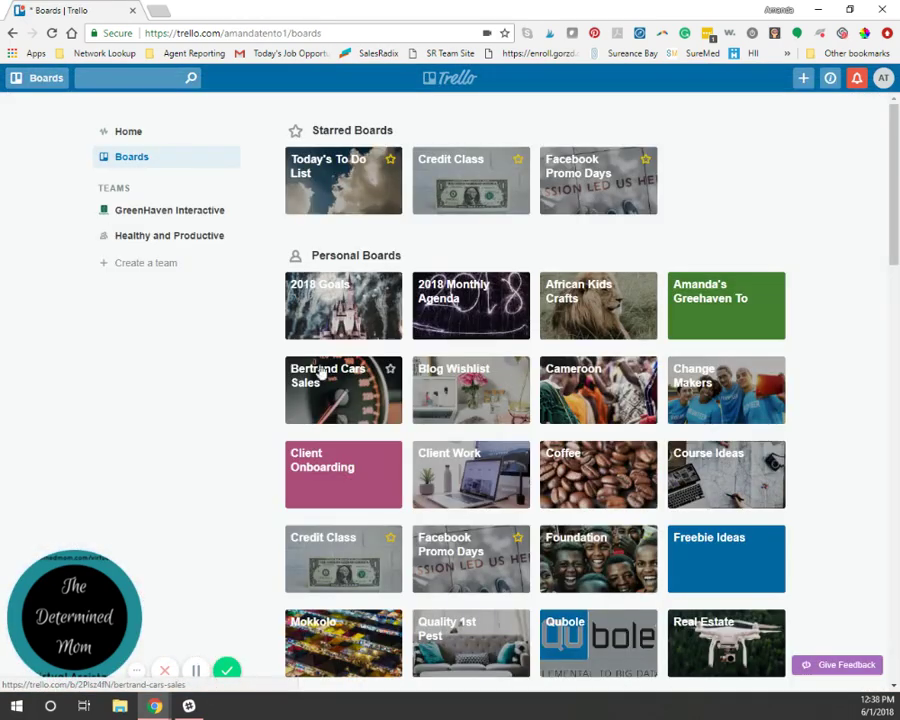
scroll(584, 480, down, 4)
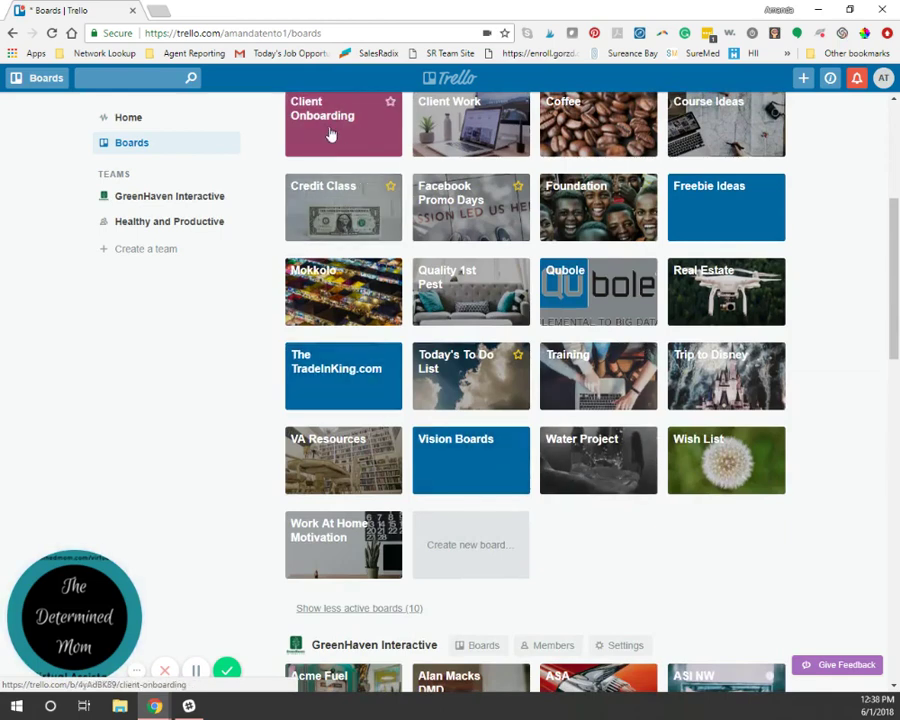
click(462, 148)
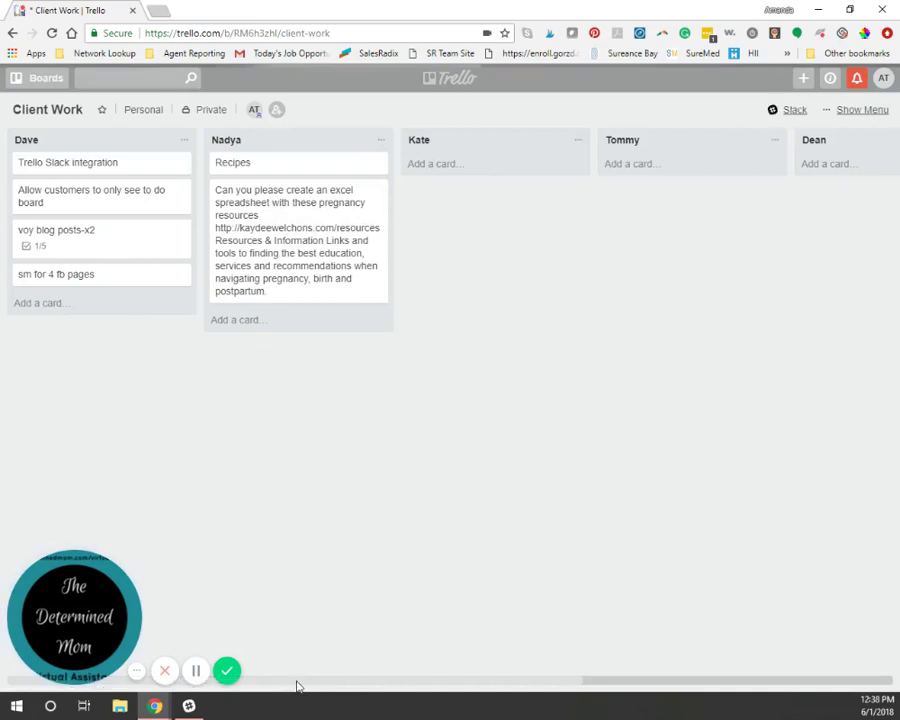
drag(296, 686, 86, 660)
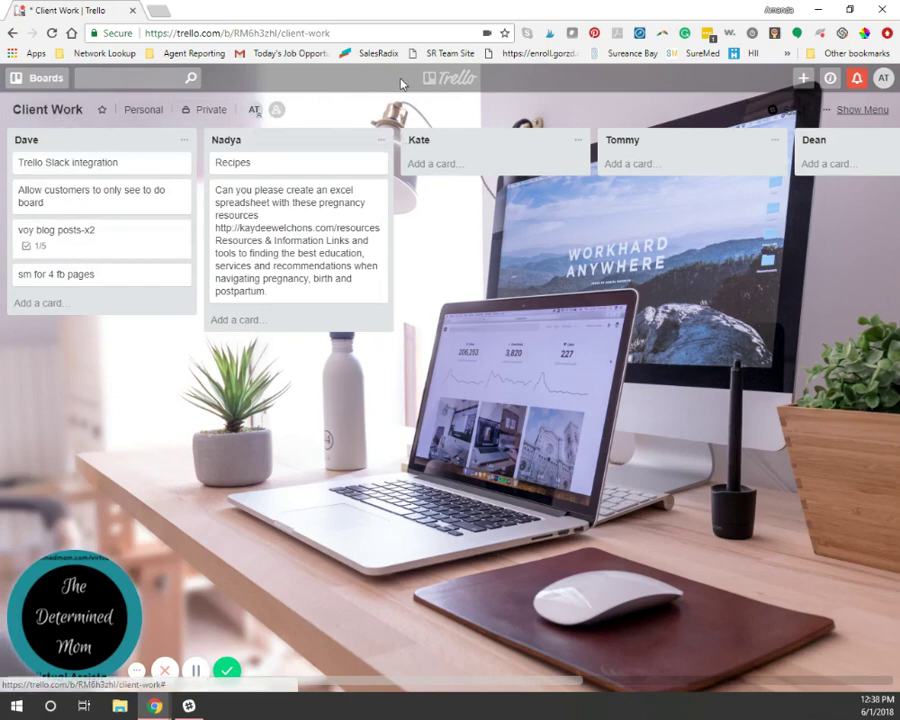
Step: Return to the boards overview, open the VA Resources board and look through all its resource lists
click(436, 84)
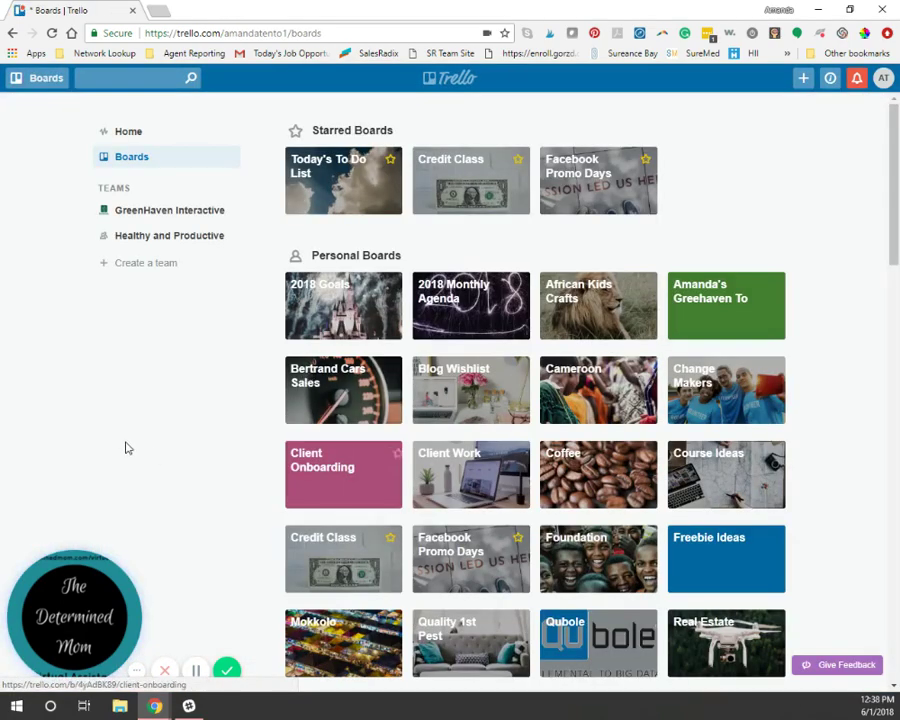
scroll(125, 442, down, 1)
scroll(122, 437, down, 4)
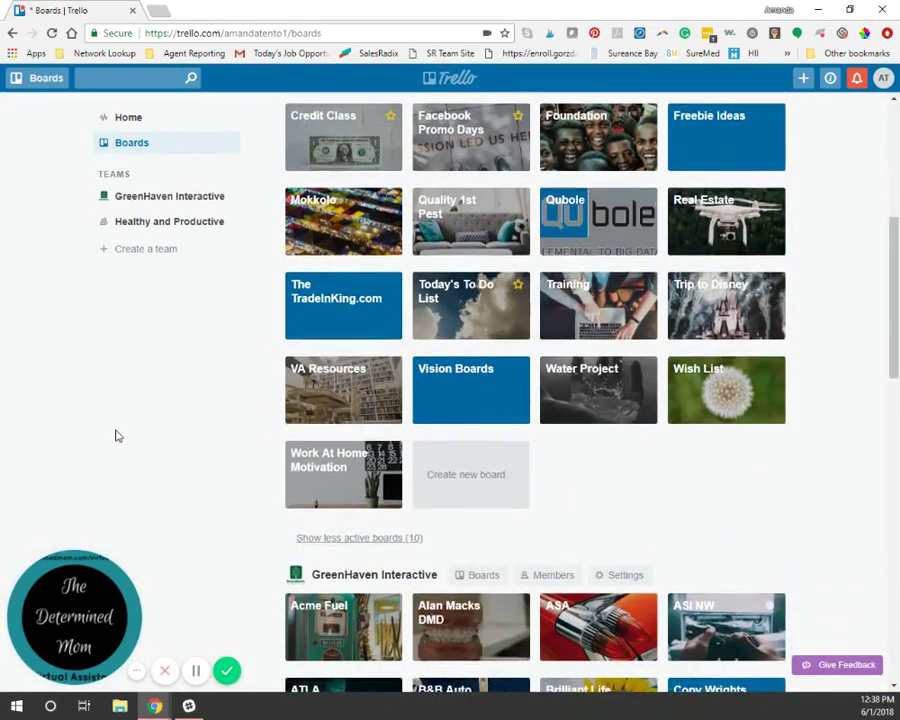
click(312, 405)
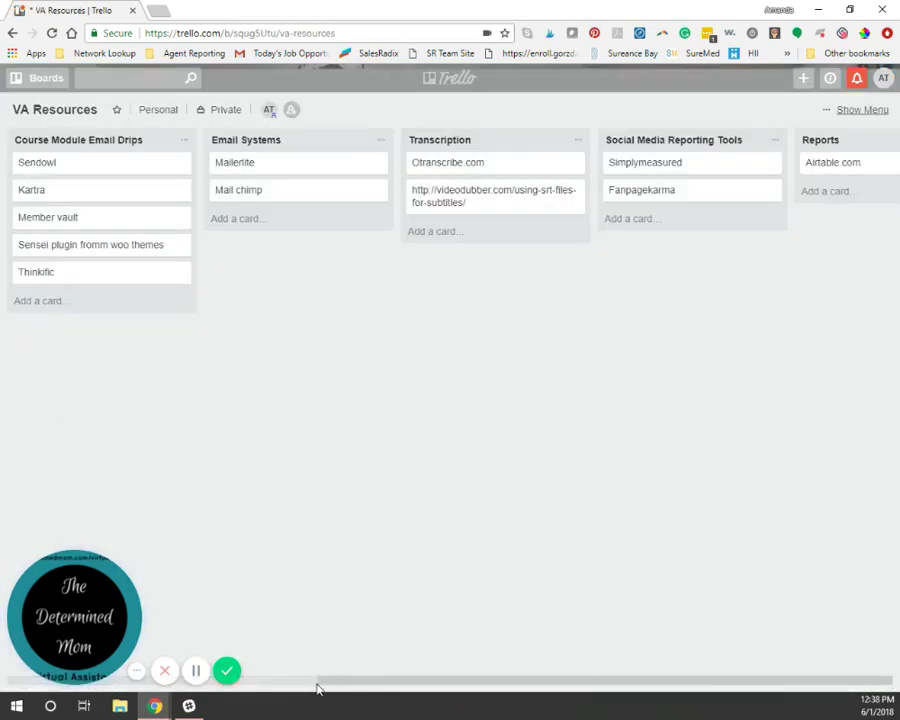
drag(306, 686, 93, 665)
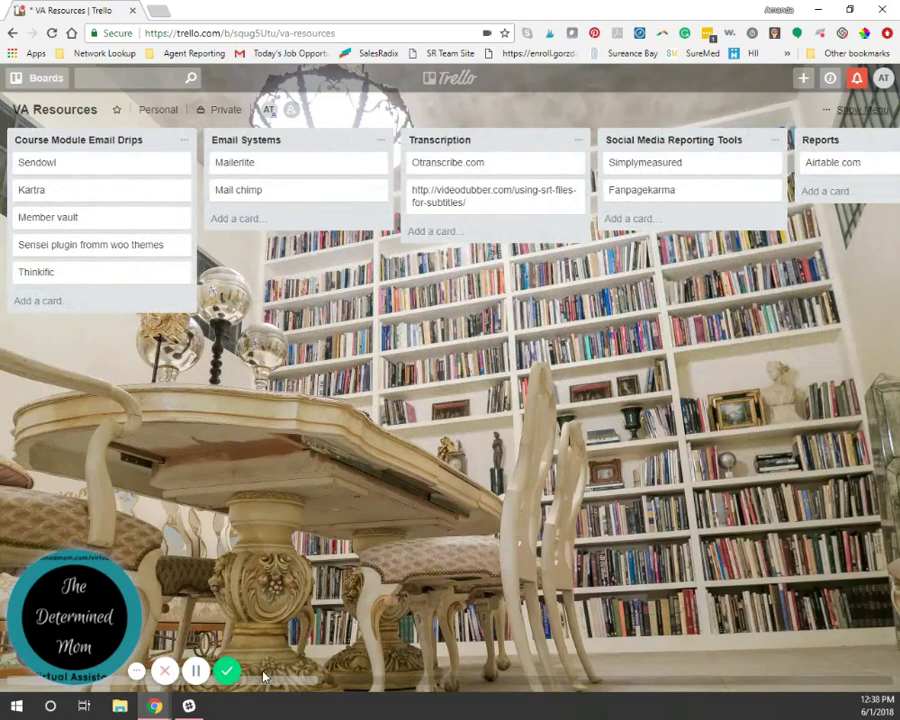
drag(287, 683, 600, 697)
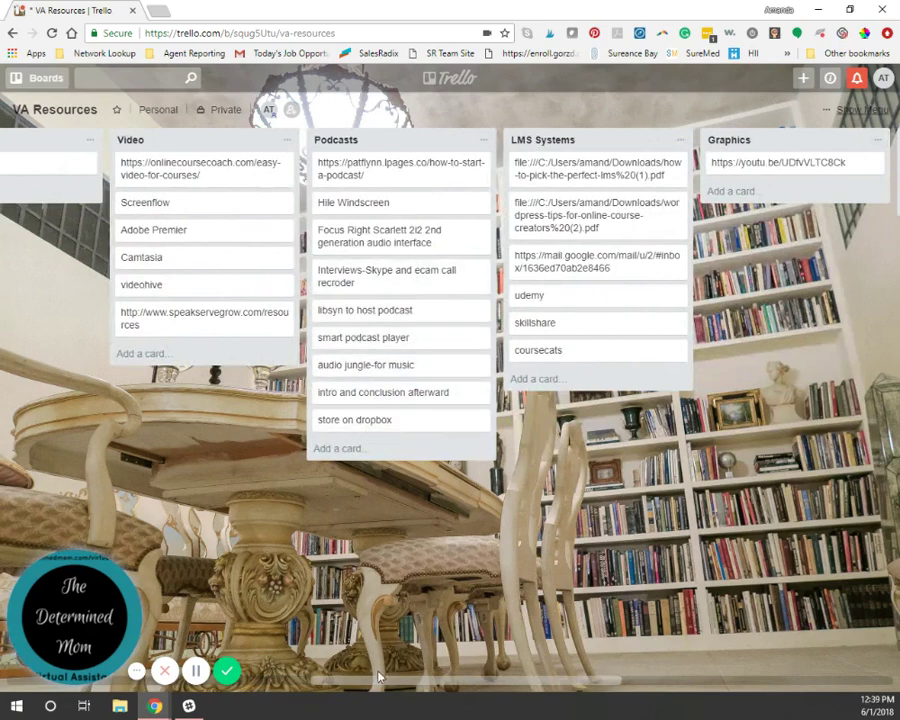
drag(377, 681, 2, 655)
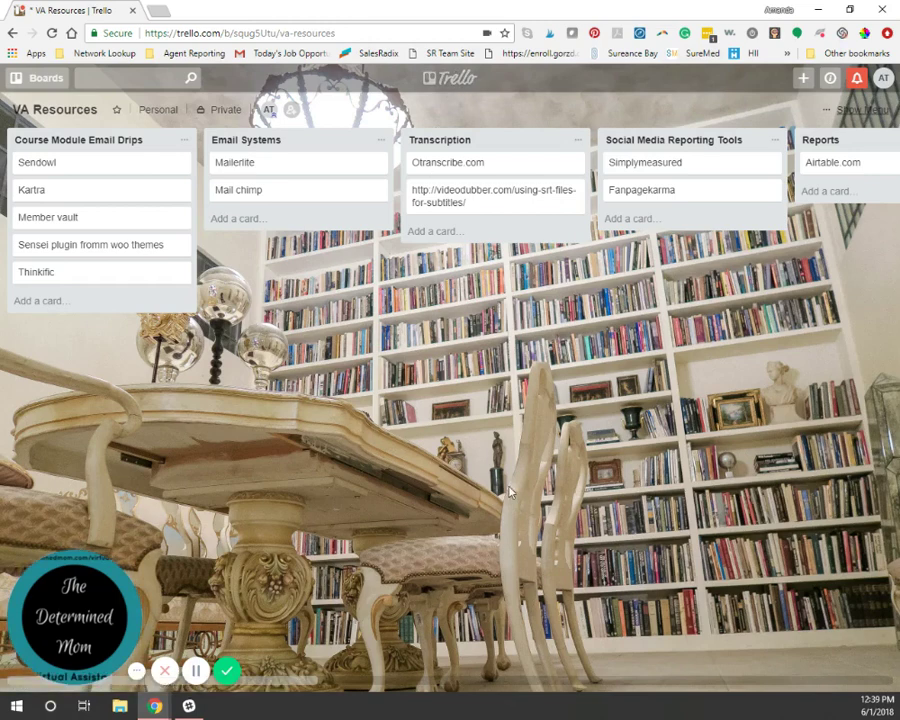
Step: Go back to the boards overview, open the Wish List board and look through its lists, hiding the board menu
click(432, 76)
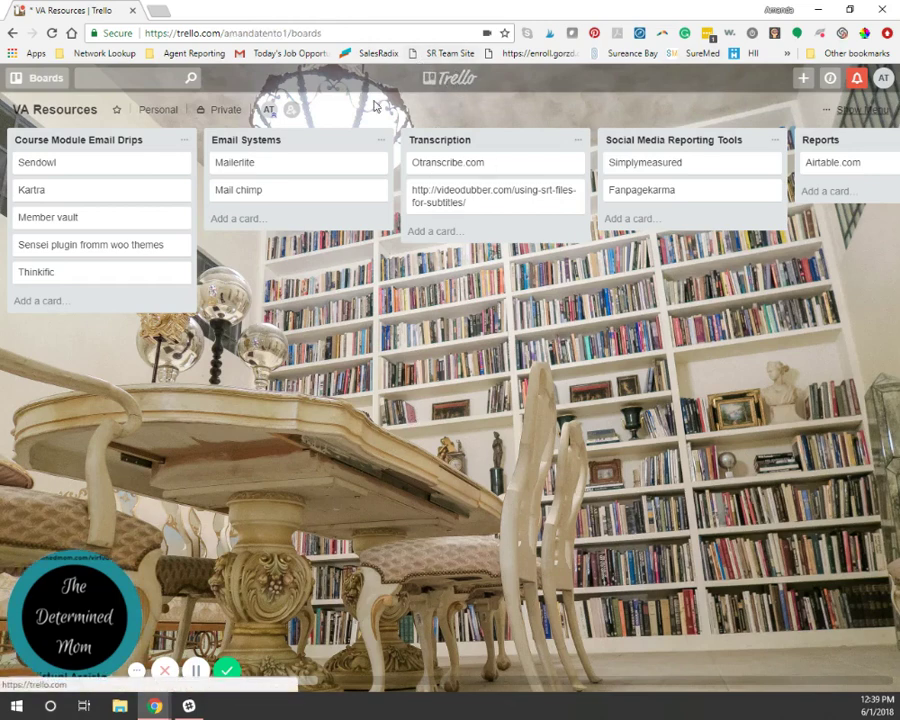
scroll(322, 436, down, 3)
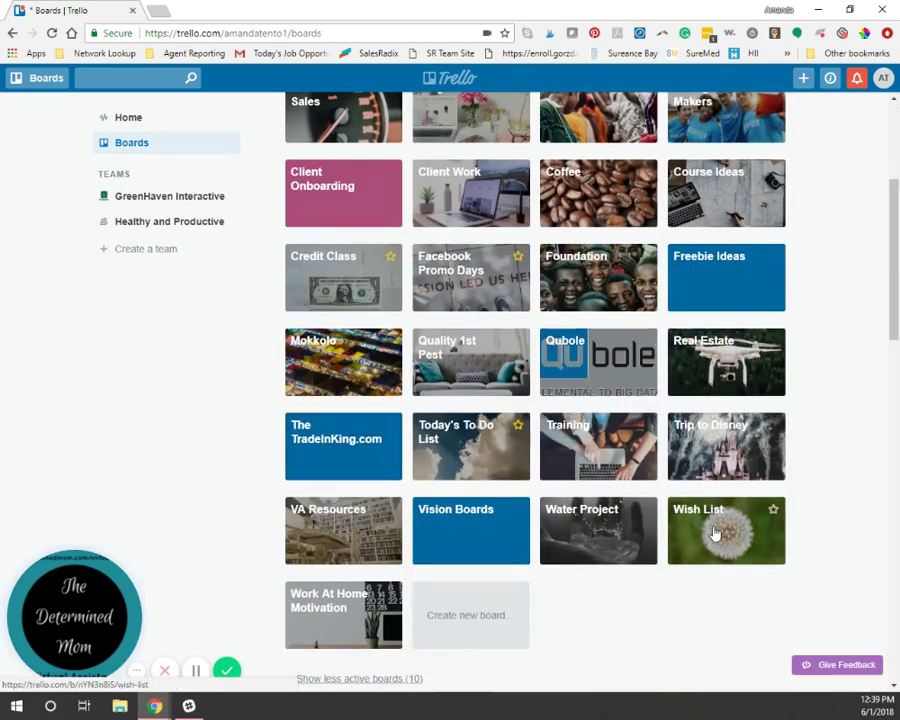
click(678, 531)
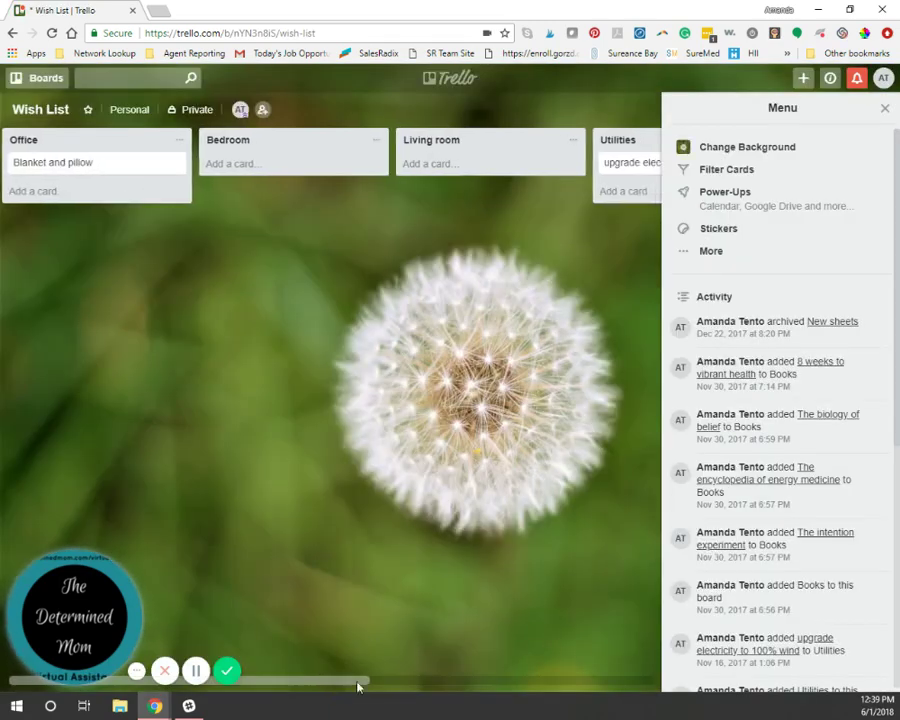
drag(358, 682, 32, 649)
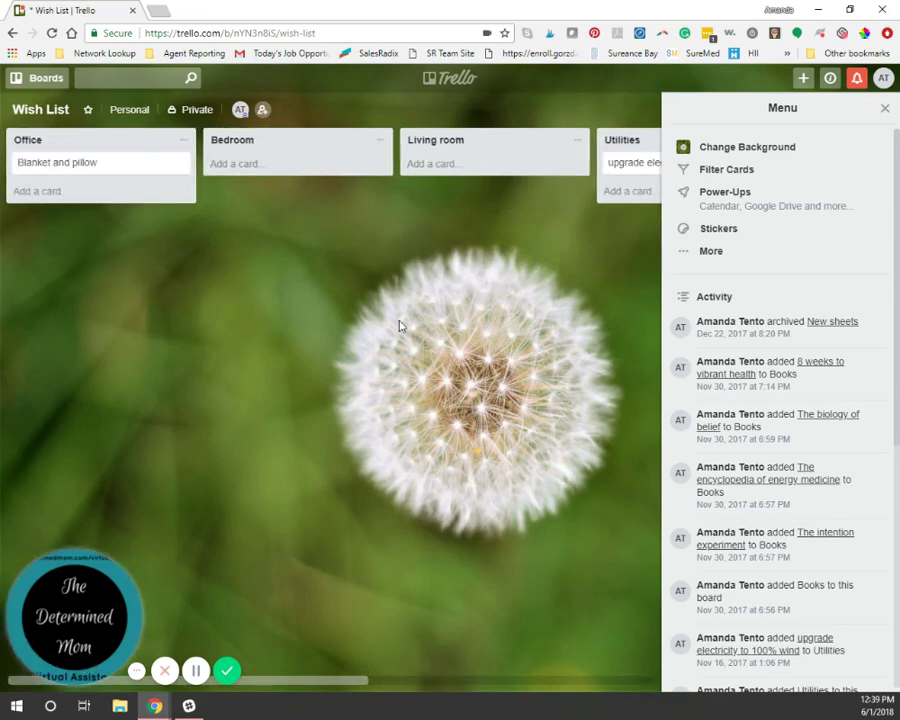
click(885, 108)
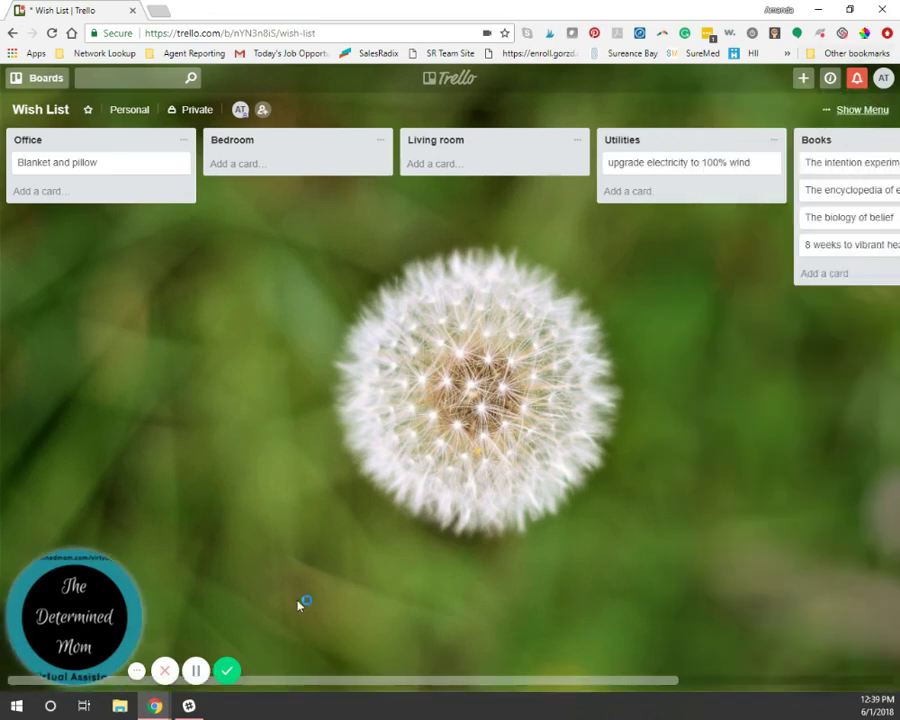
Step: Return to the boards overview and open the Trip to Disney board to look through its planning lists
click(442, 86)
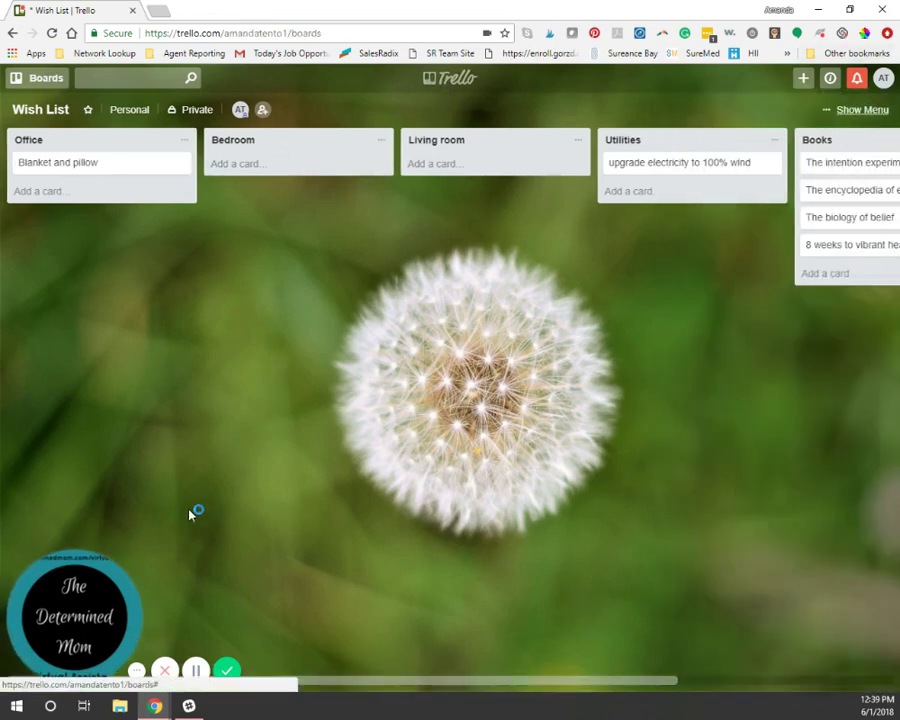
scroll(150, 466, down, 5)
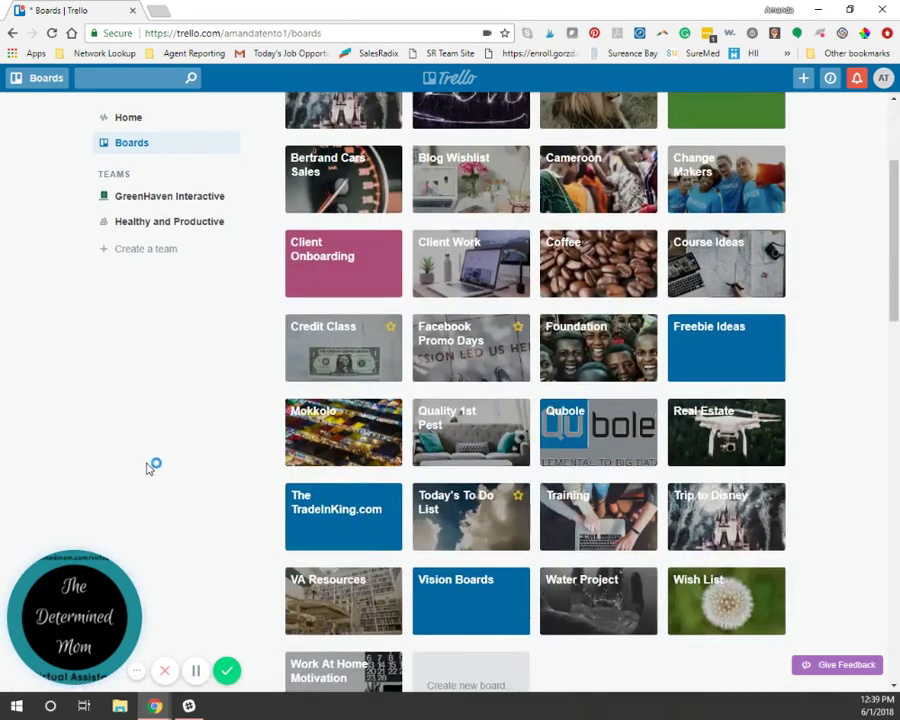
scroll(148, 462, down, 2)
scroll(148, 462, up, 3)
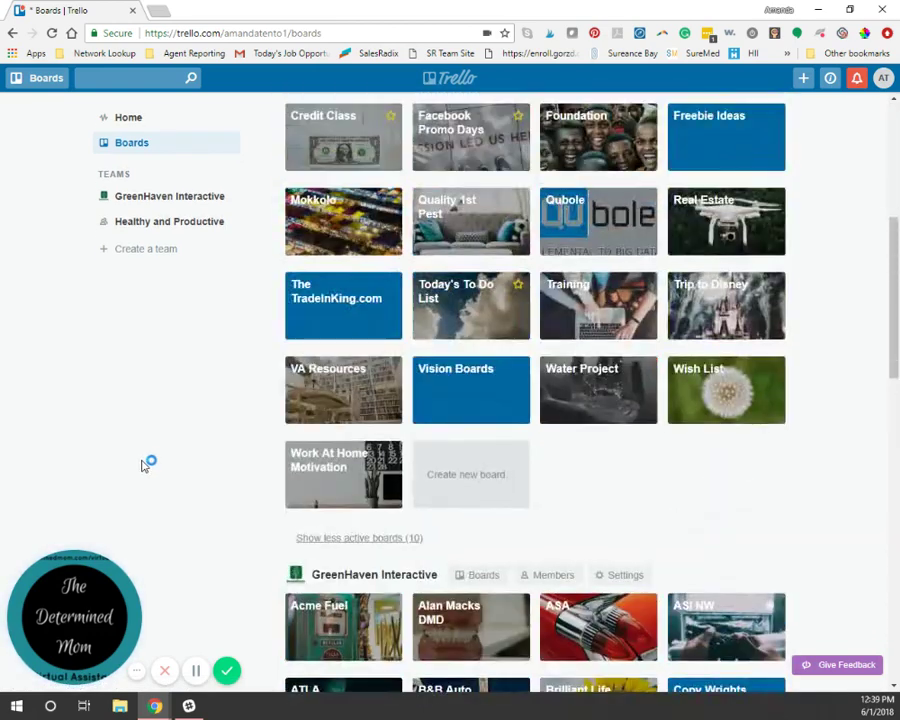
click(691, 311)
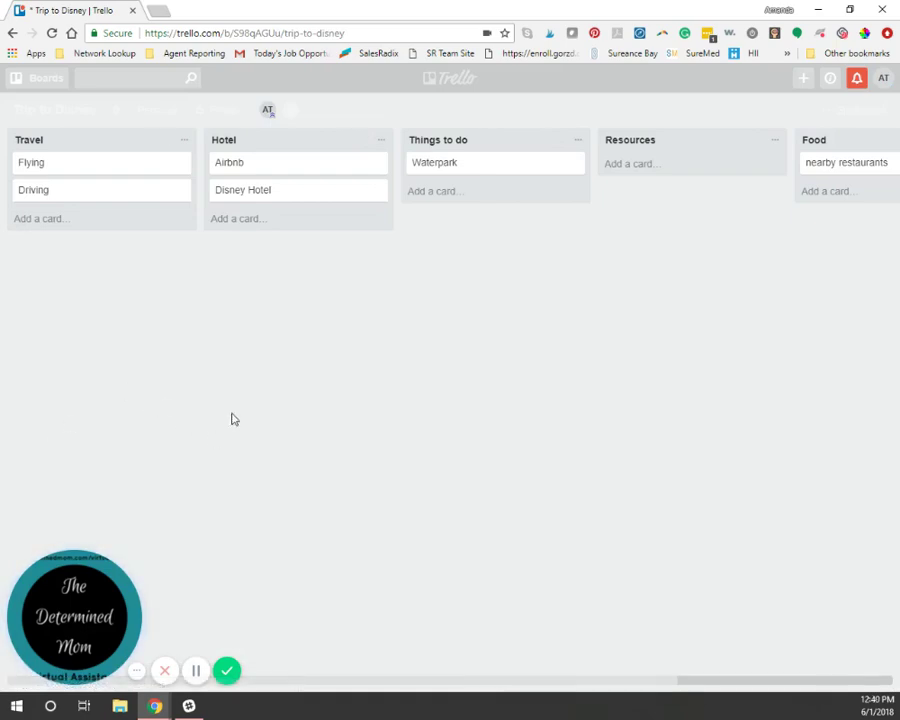
drag(392, 681, 143, 664)
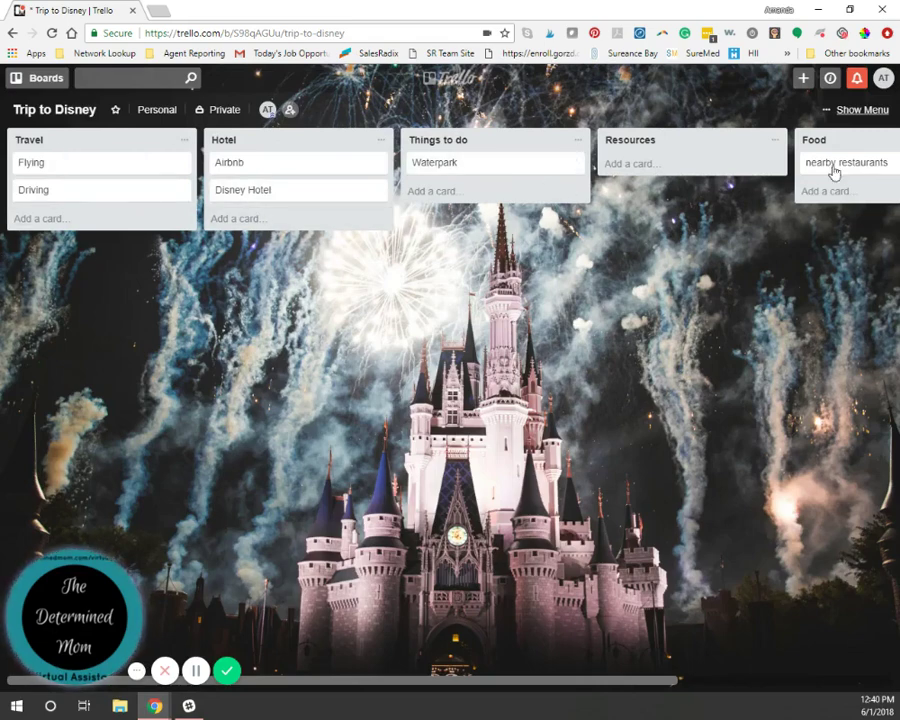
Step: Open the Flying card in the Travel list and browse the Google Drive folders for a file to attach
click(75, 173)
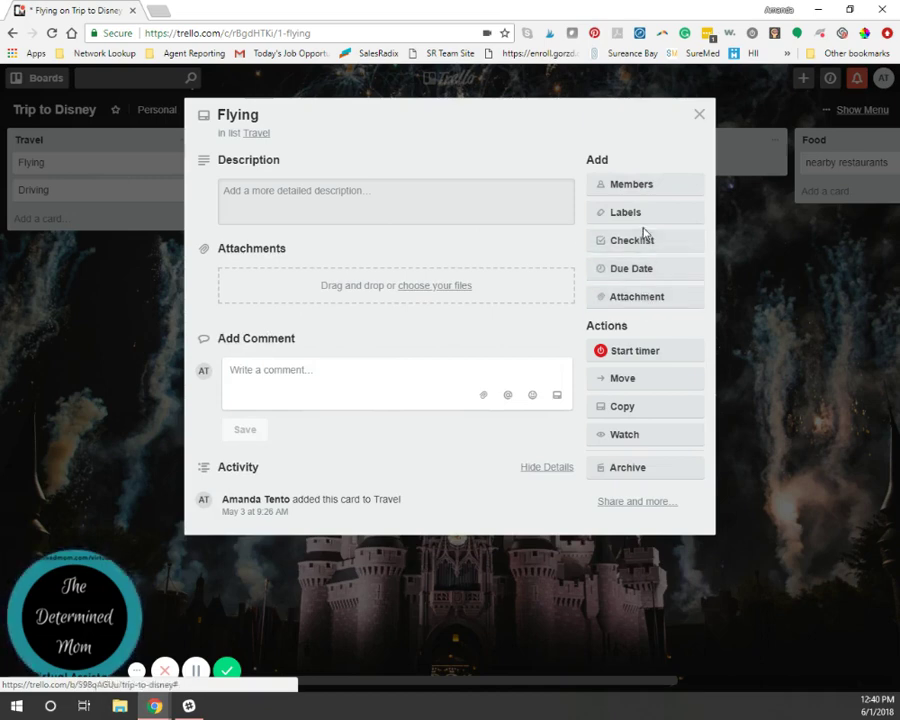
click(638, 298)
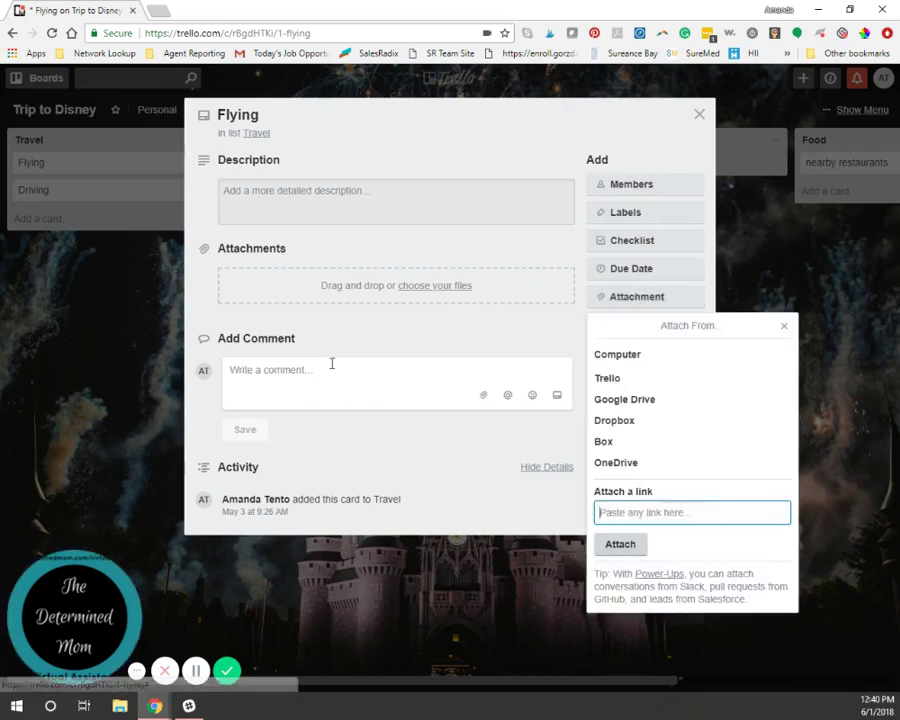
click(622, 399)
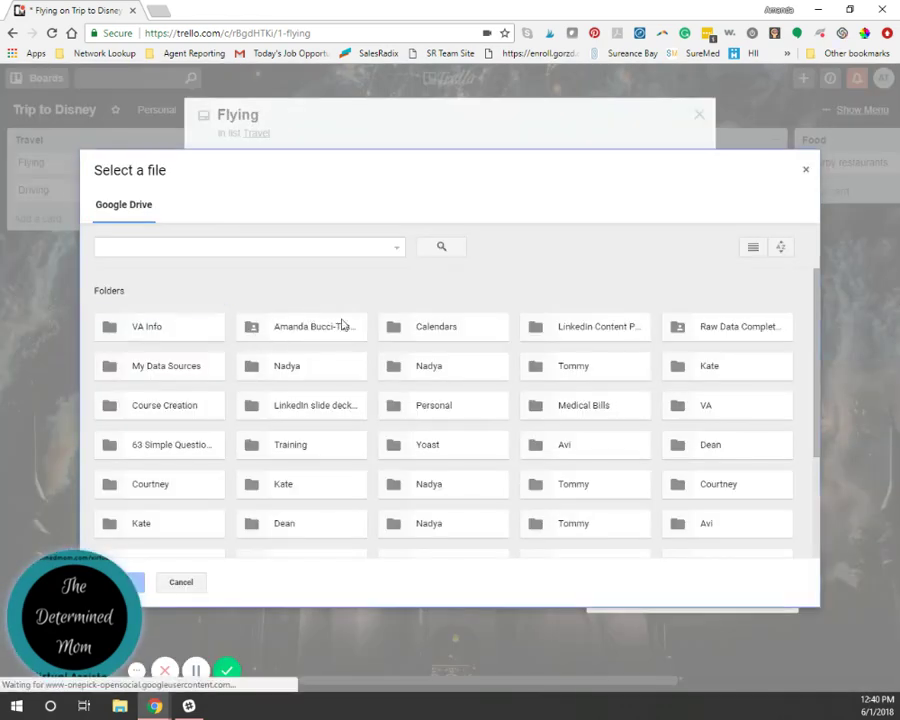
drag(820, 307, 797, 481)
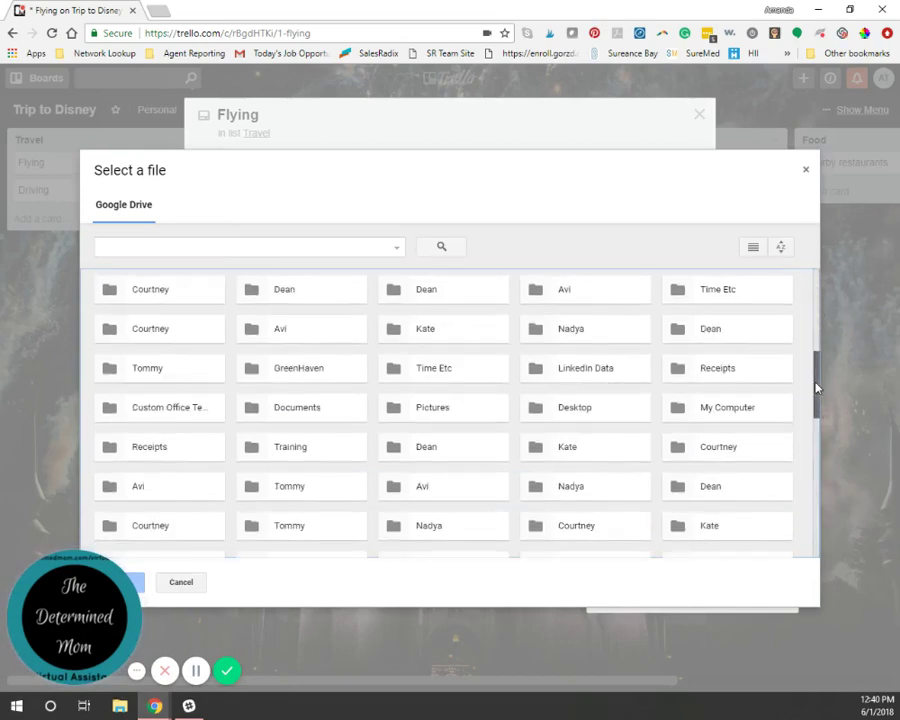
drag(816, 385, 765, 566)
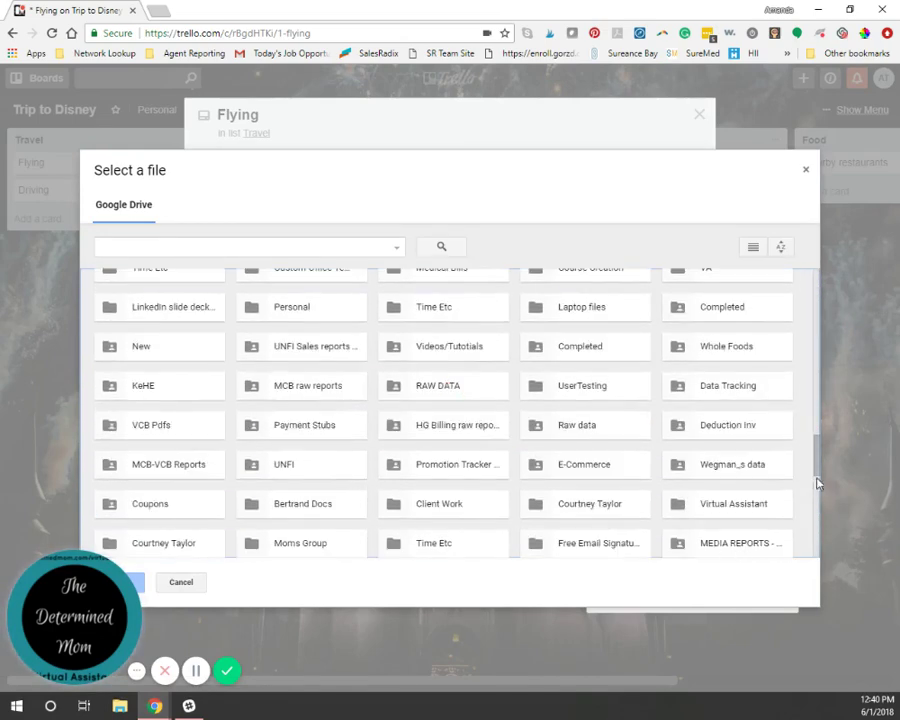
drag(818, 468, 742, 327)
Step: Attach The-4-tools-you-need-to-scale-your-online-business.pdf from the VA Info folder to the Flying card and close the card
double_click(145, 328)
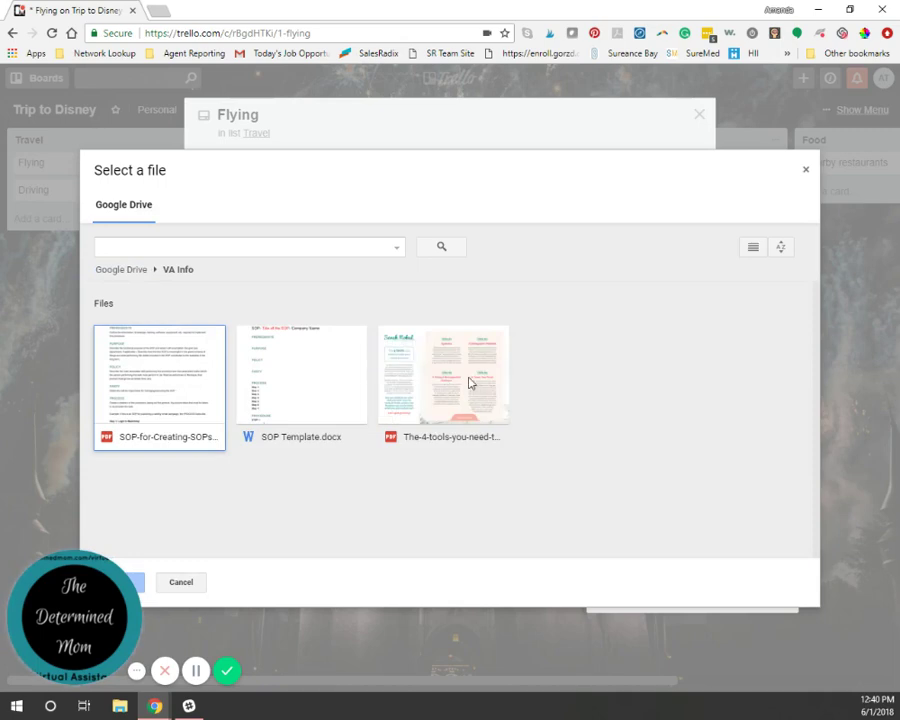
click(469, 383)
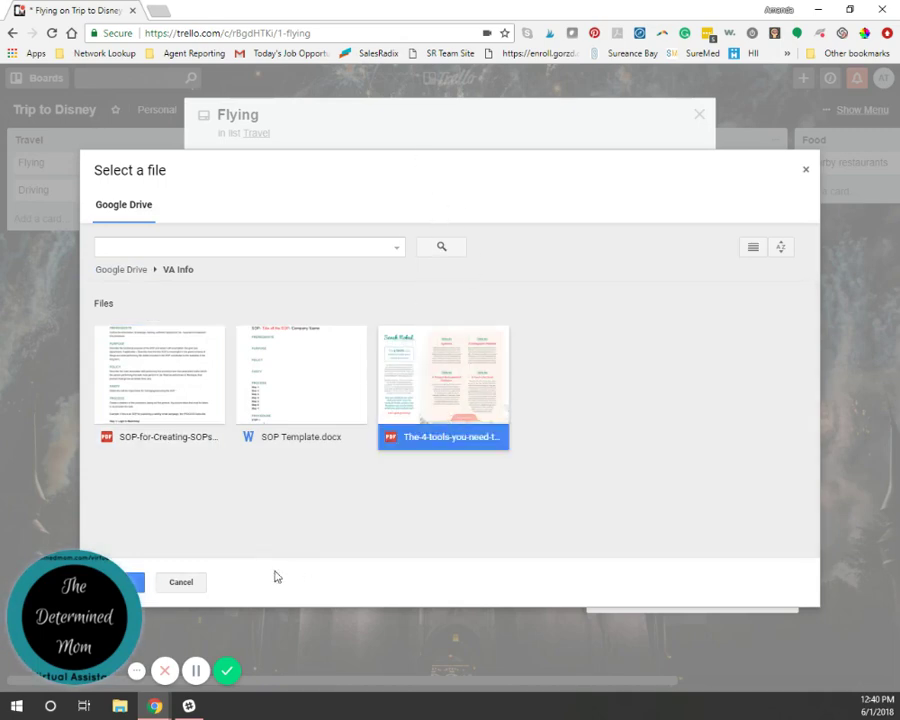
mouse_move(133, 578)
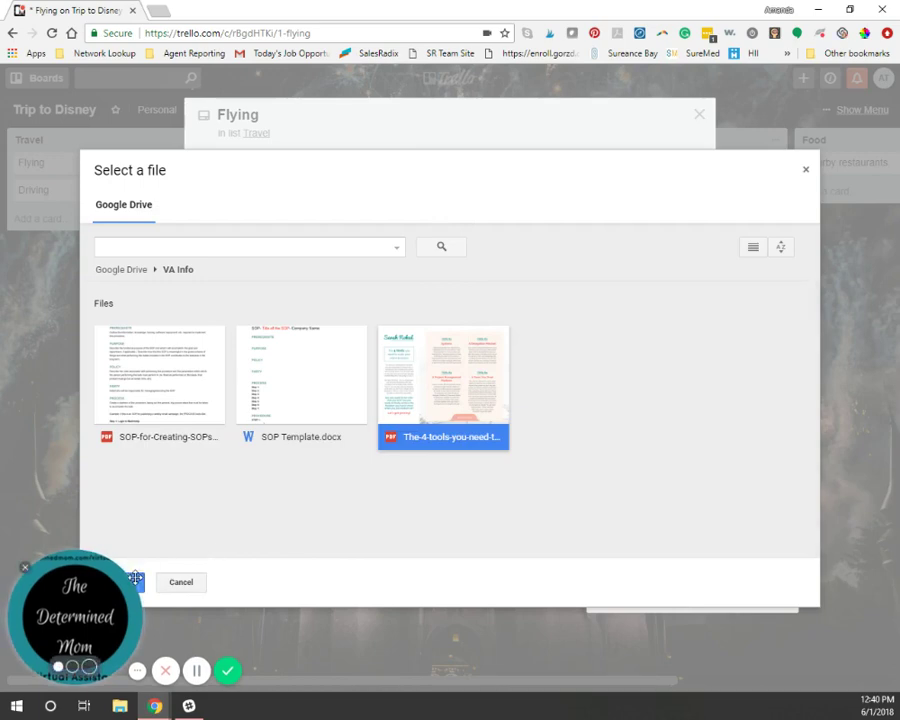
click(206, 530)
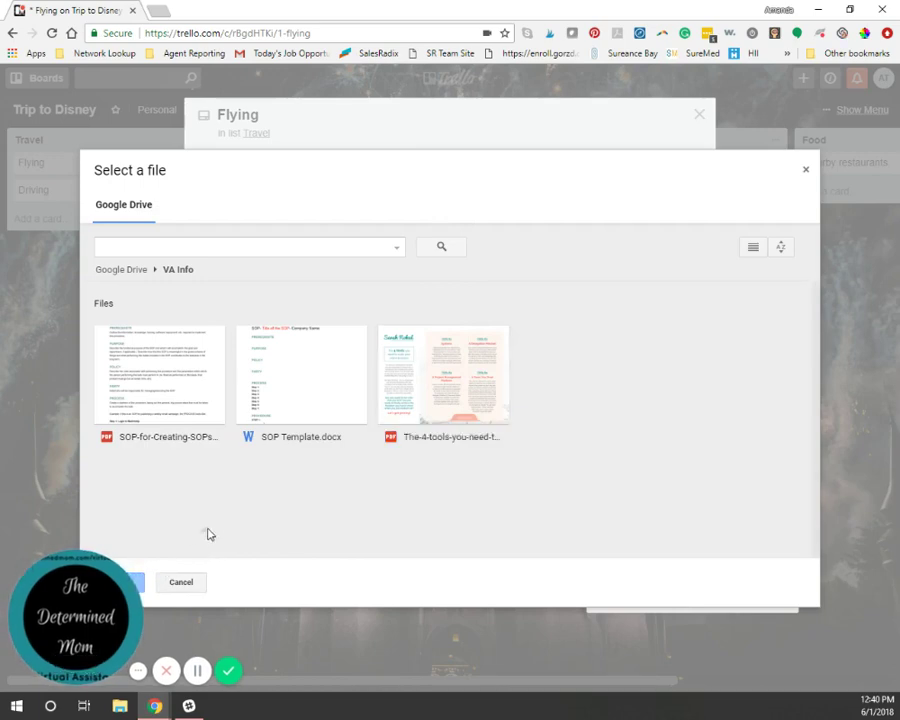
drag(148, 611, 579, 612)
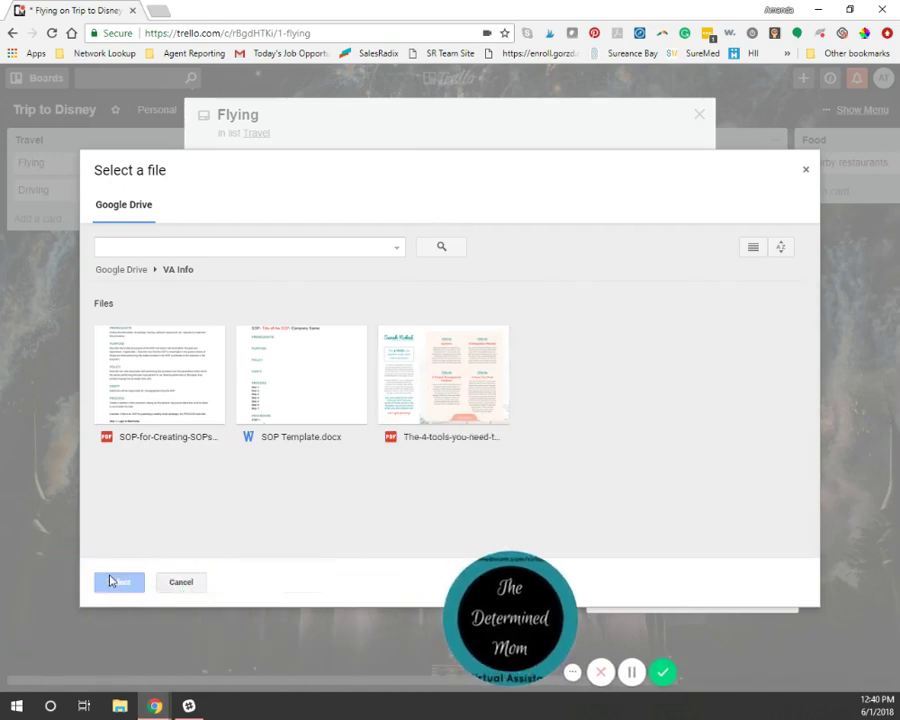
click(454, 396)
click(119, 582)
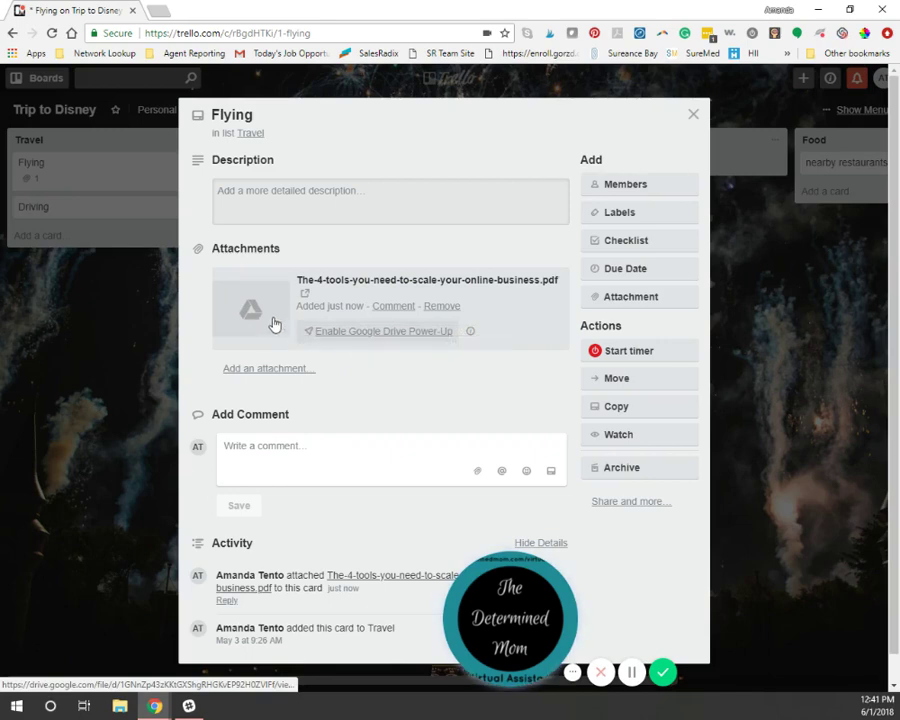
click(690, 115)
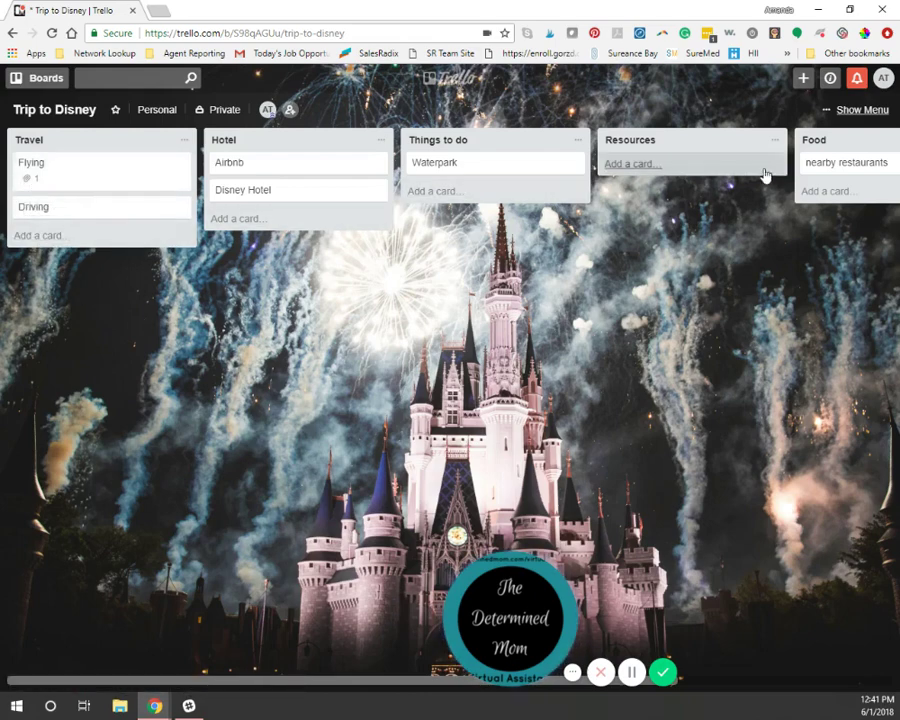
Step: Return to the boards overview and open the Freebie Ideas board
click(27, 82)
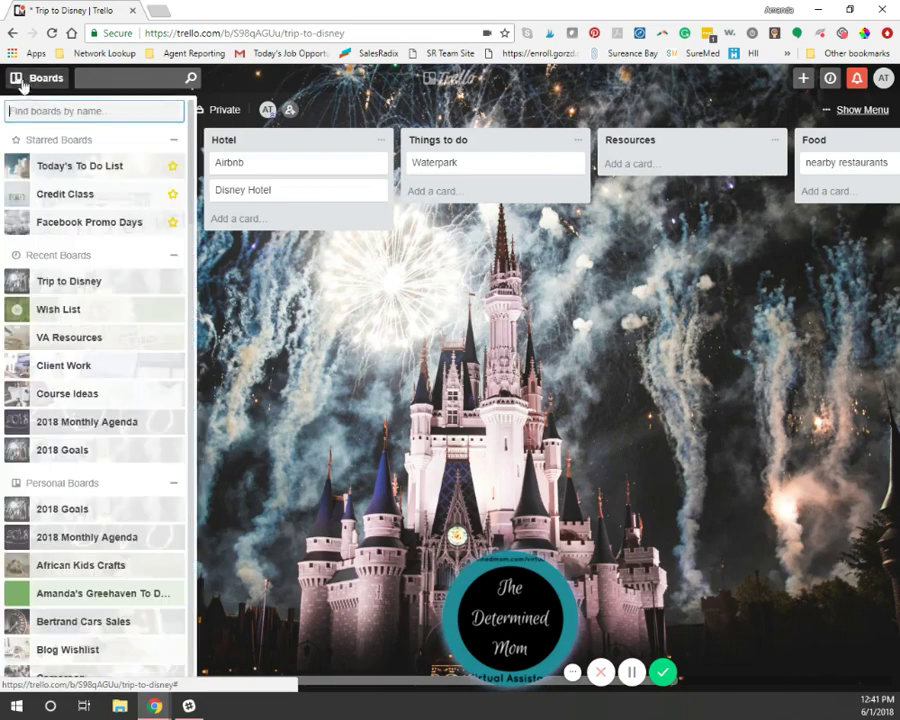
click(450, 80)
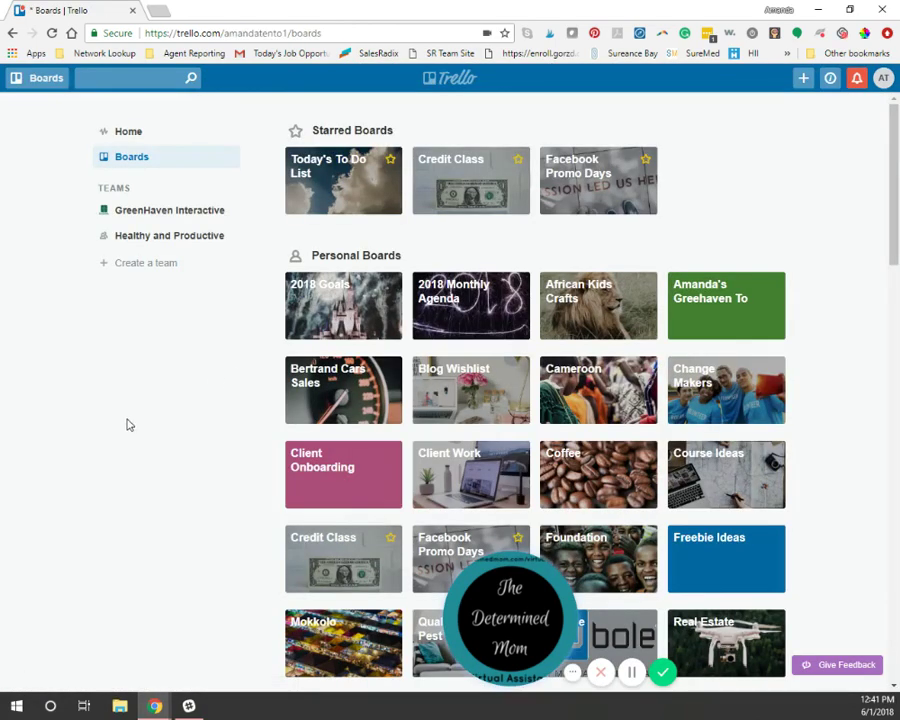
right_click(690, 565)
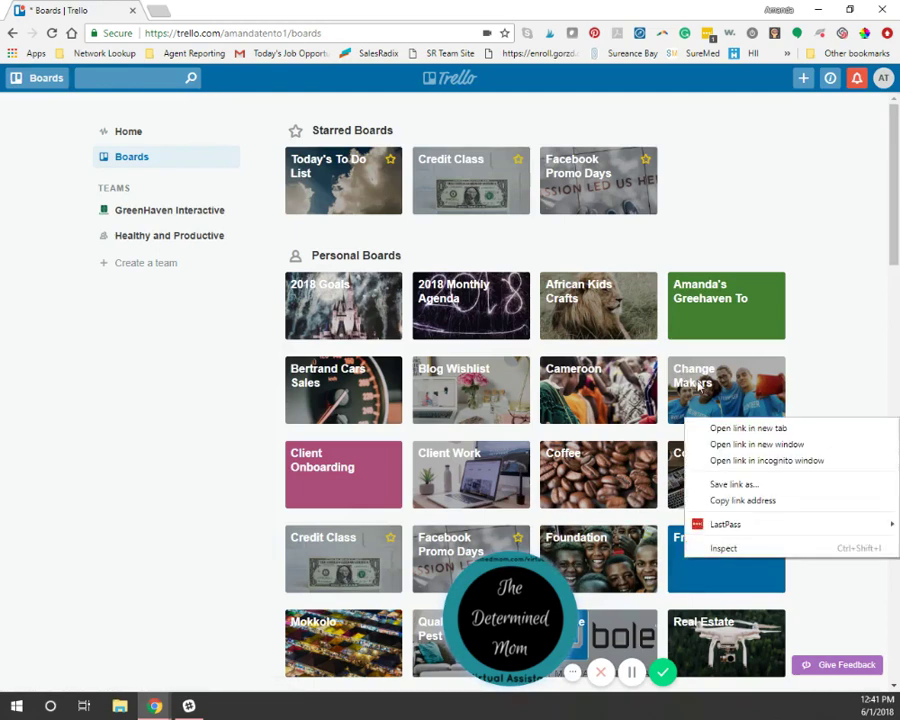
click(880, 309)
click(716, 560)
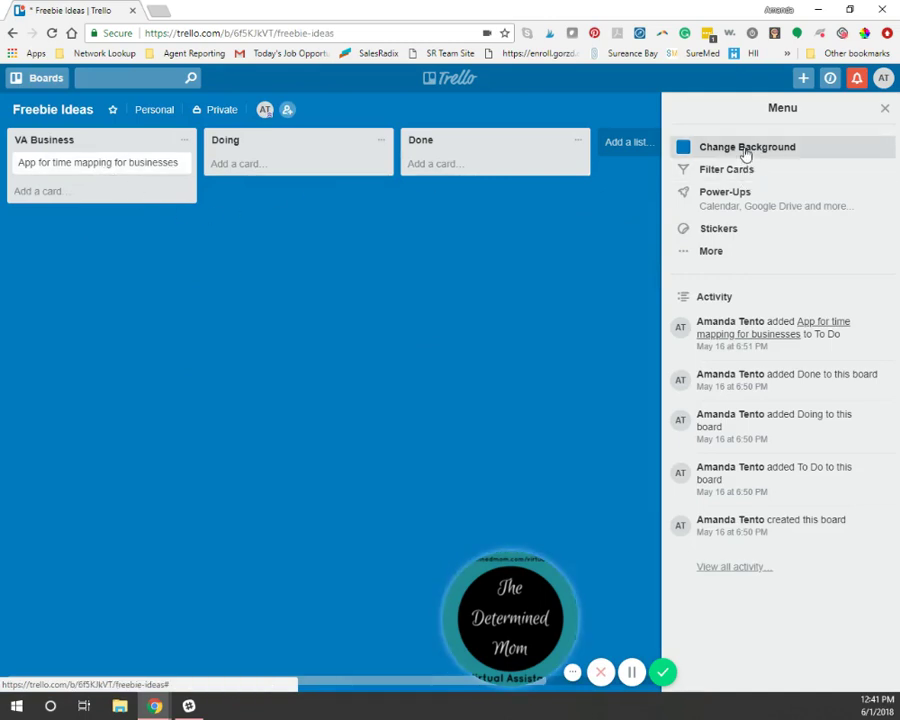
Step: Look over the background colors offered for the Freebie Ideas board and close the board menu
click(746, 150)
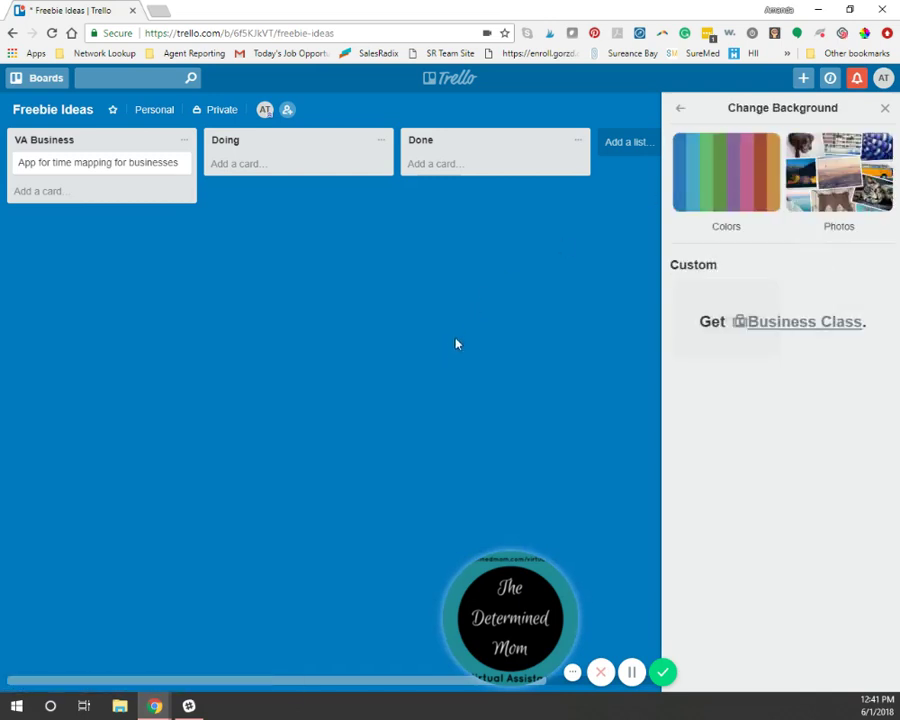
click(733, 190)
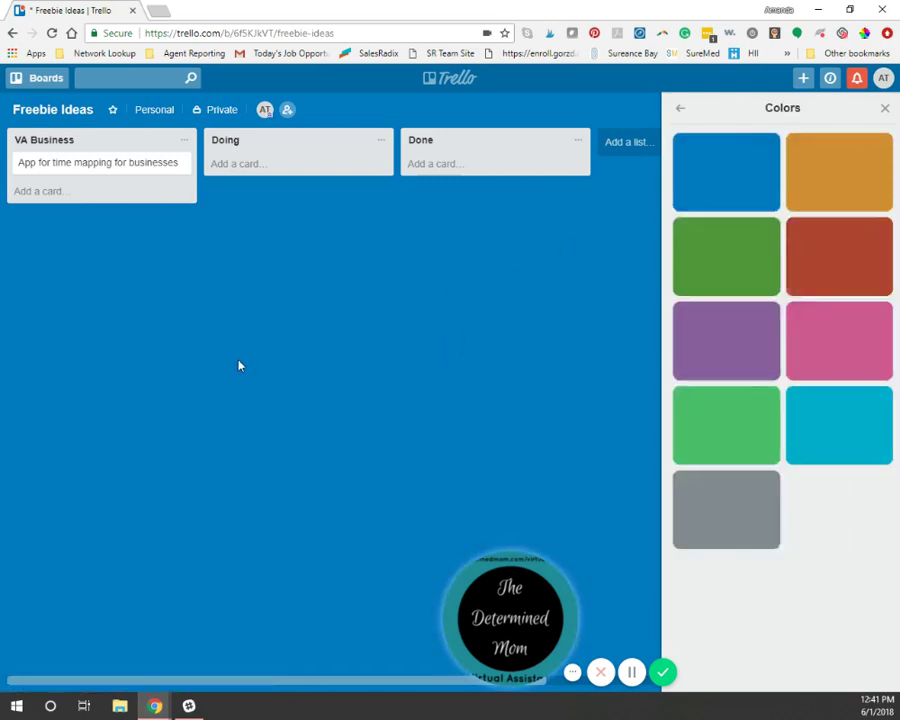
click(880, 107)
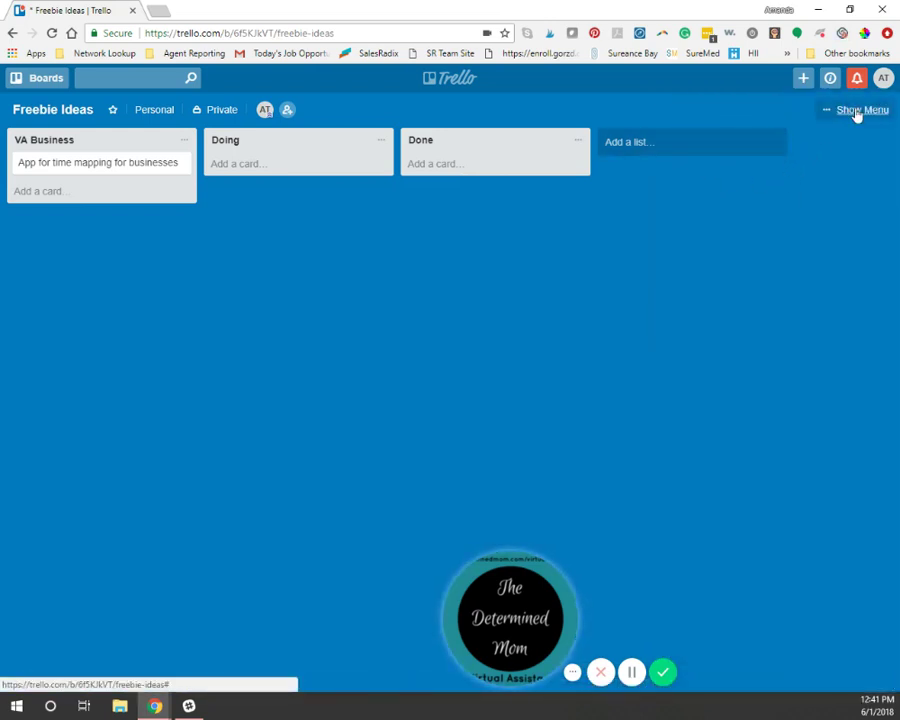
Step: Search the background photos for "free", set the photo of the woman with raised arms by a mountain lake as background and hide the menu
click(857, 112)
click(681, 111)
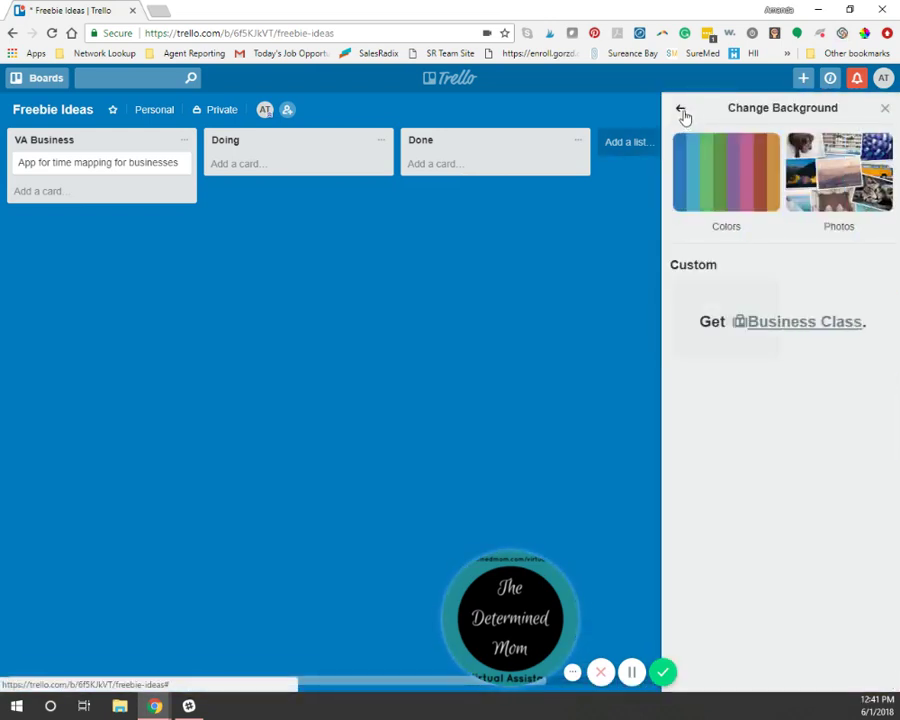
click(839, 172)
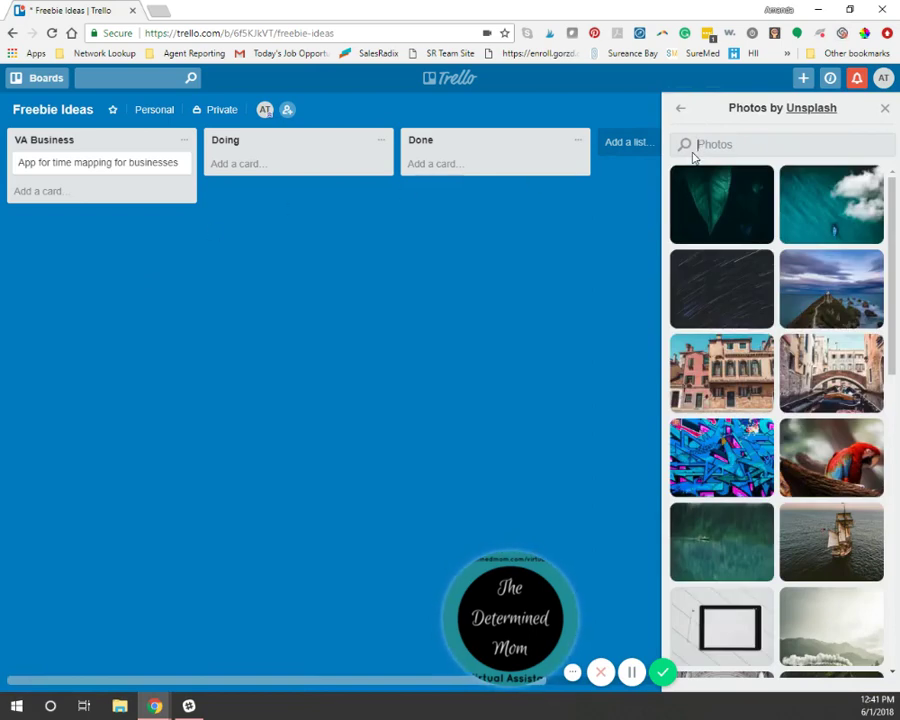
text(f)
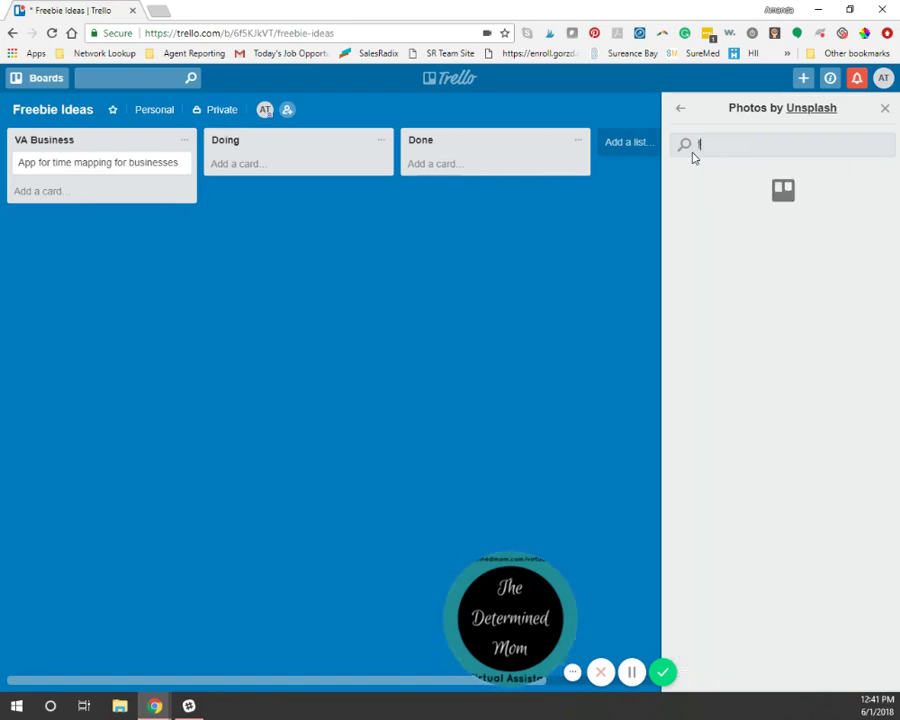
text(ree)
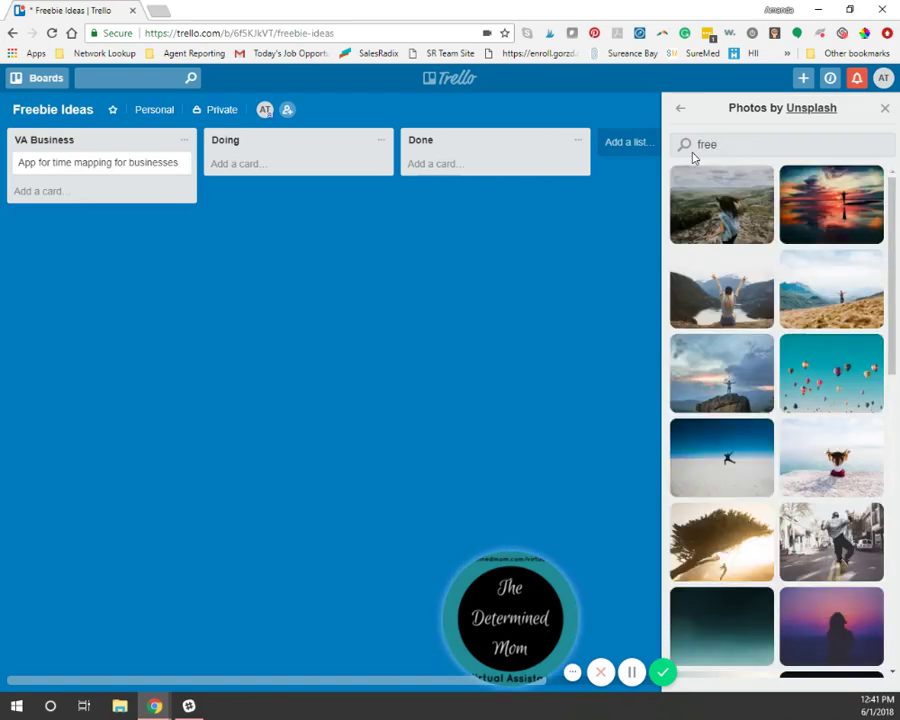
click(704, 258)
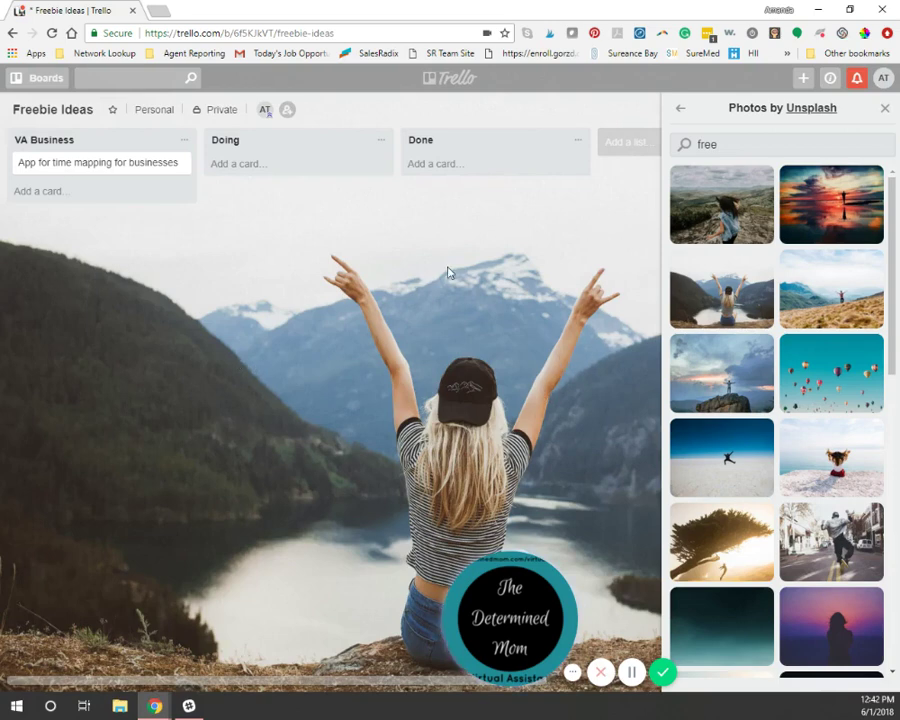
click(885, 106)
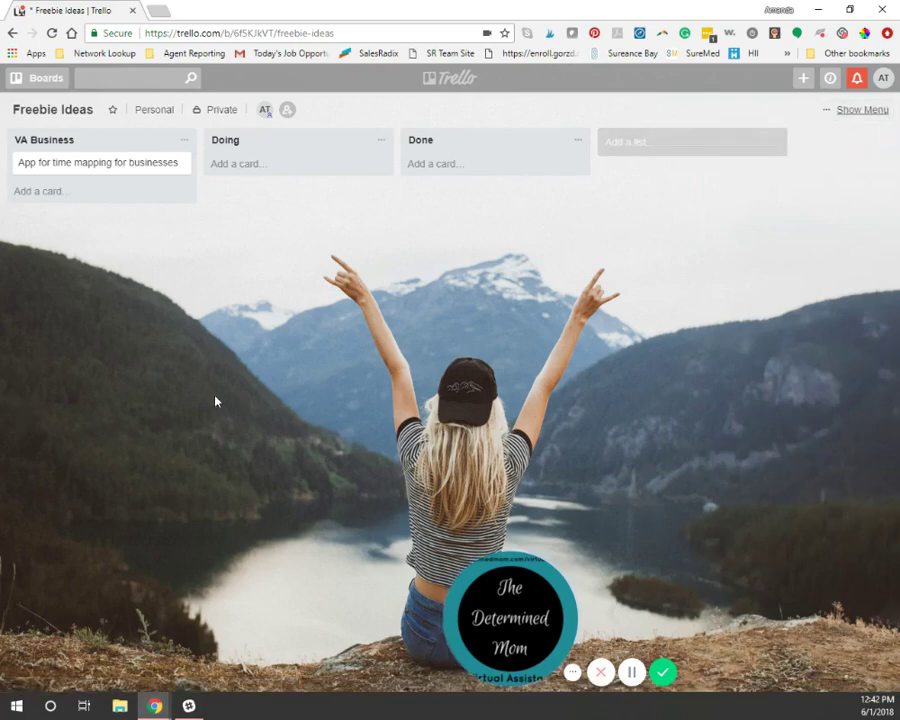
Step: Return to the boards overview and look through the personal boards and the GreenHaven Interactive team boards
click(45, 77)
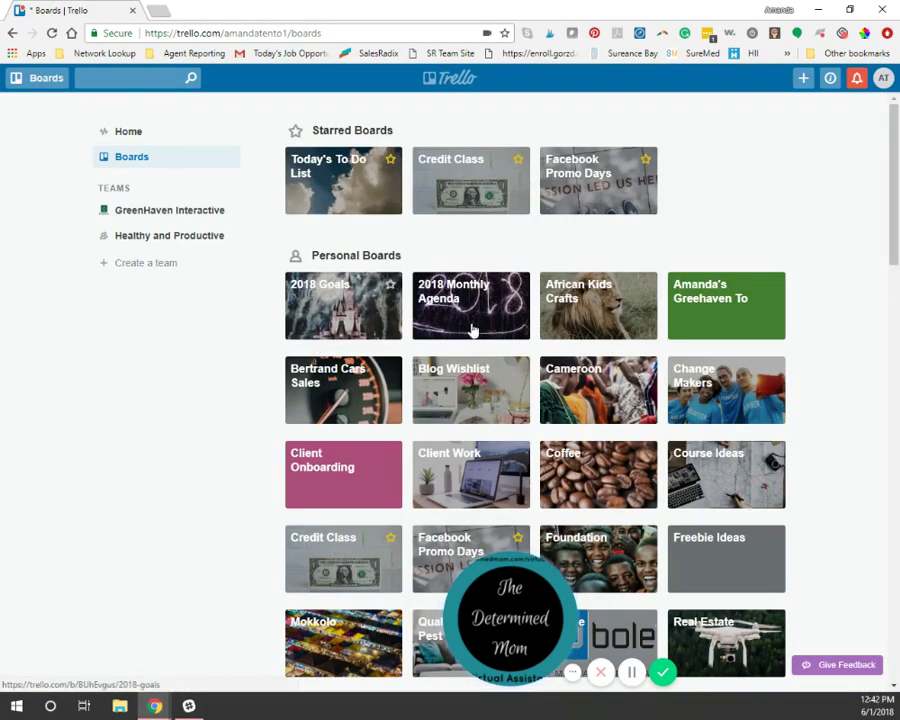
scroll(760, 450, down, 1)
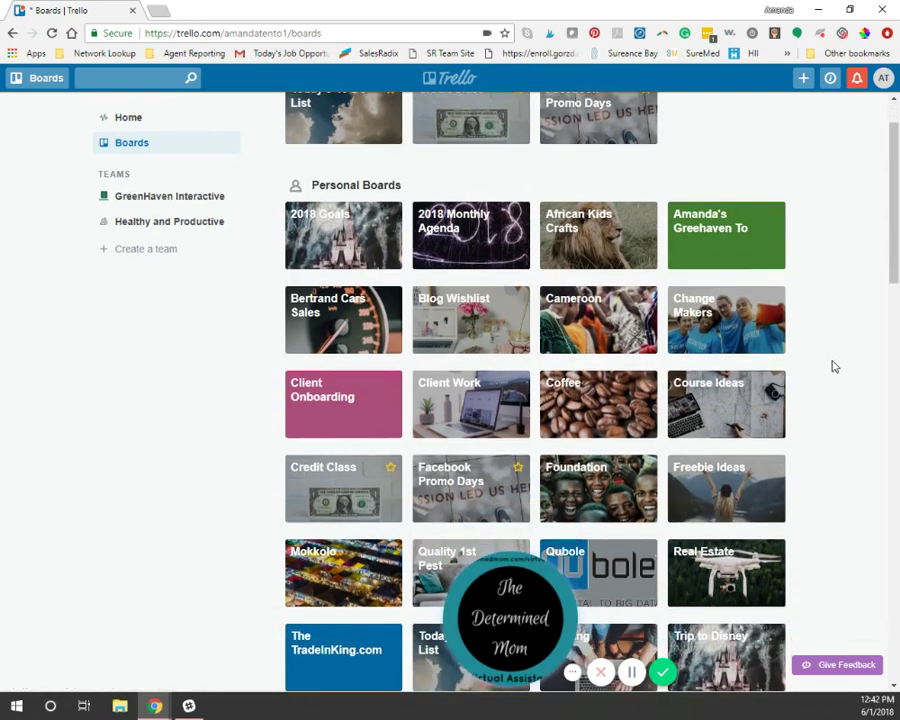
scroll(835, 367, down, 2)
scroll(835, 367, down, 2)
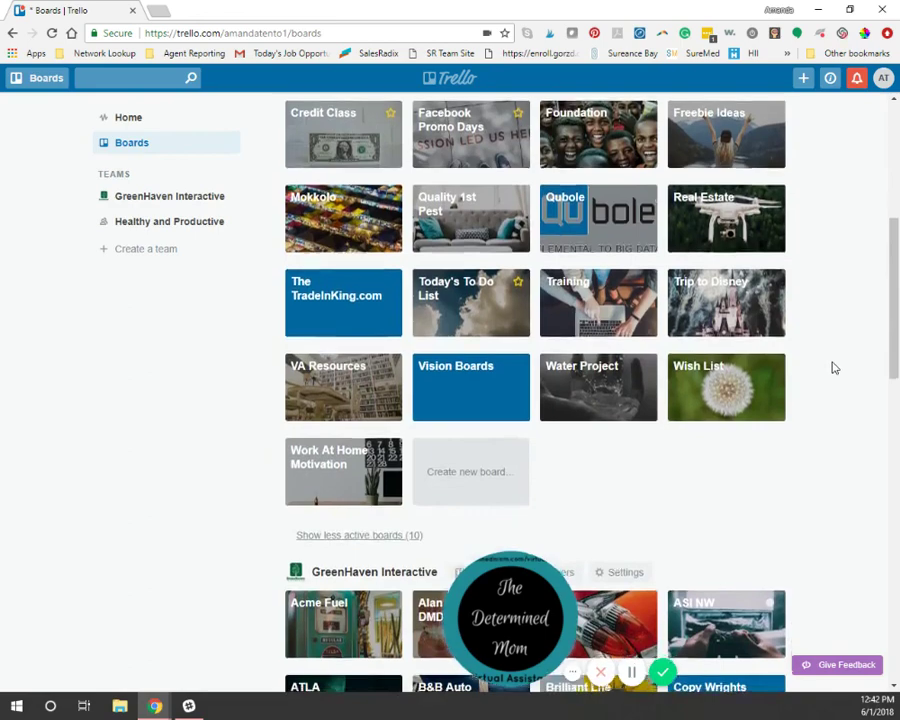
scroll(676, 387, down, 2)
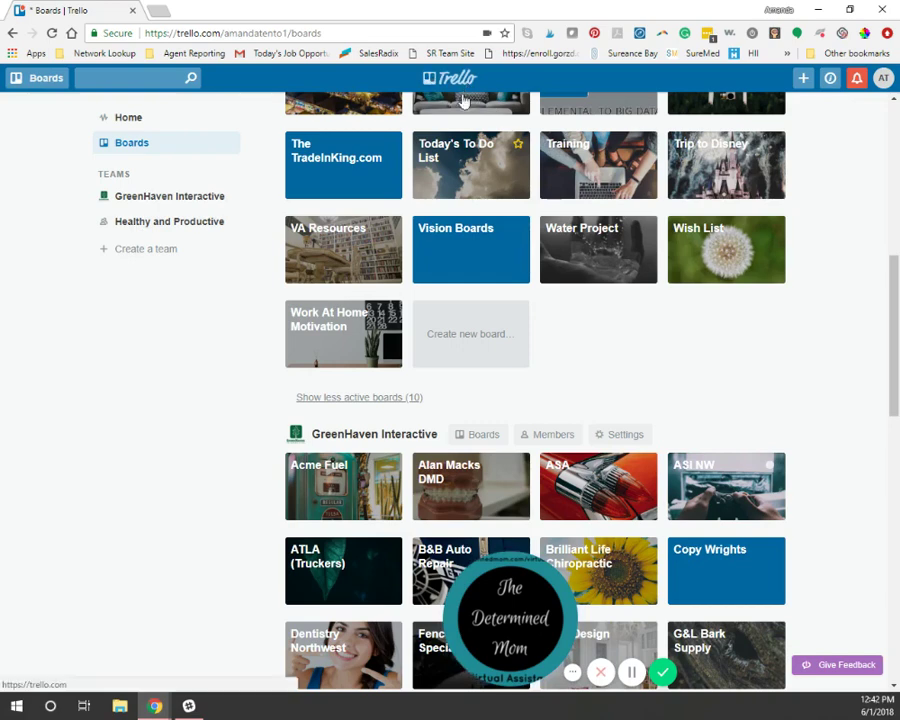
scroll(240, 356, up, 8)
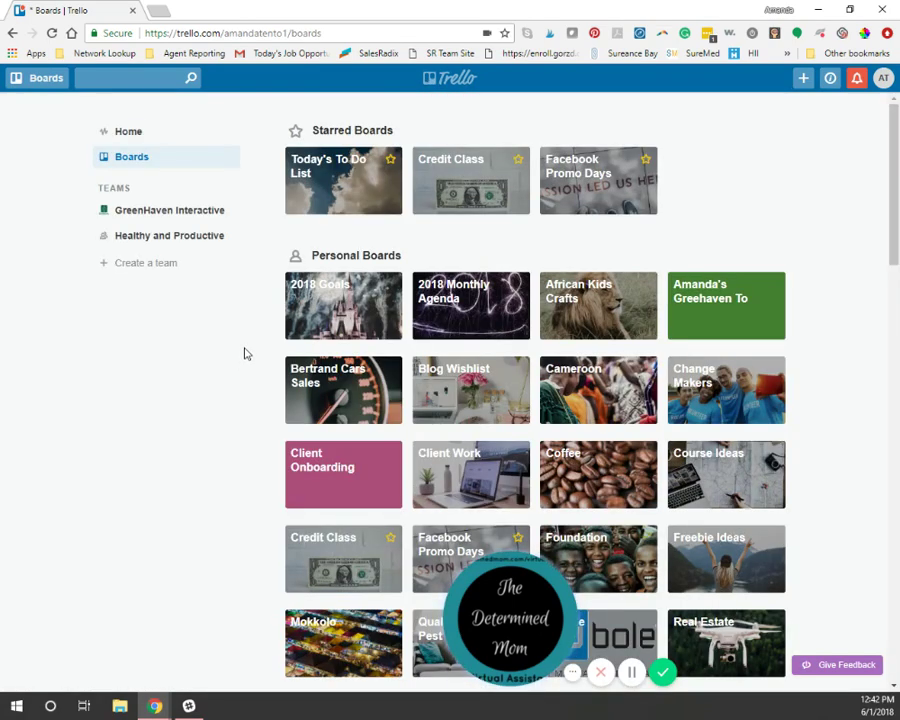